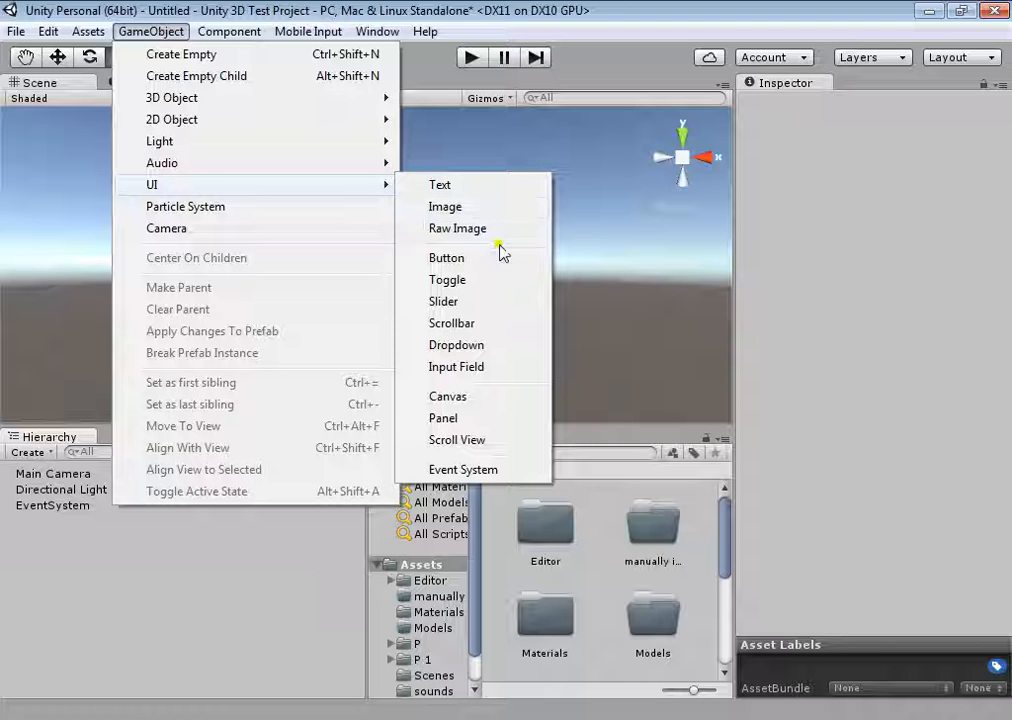
pyautogui.click(470, 398)
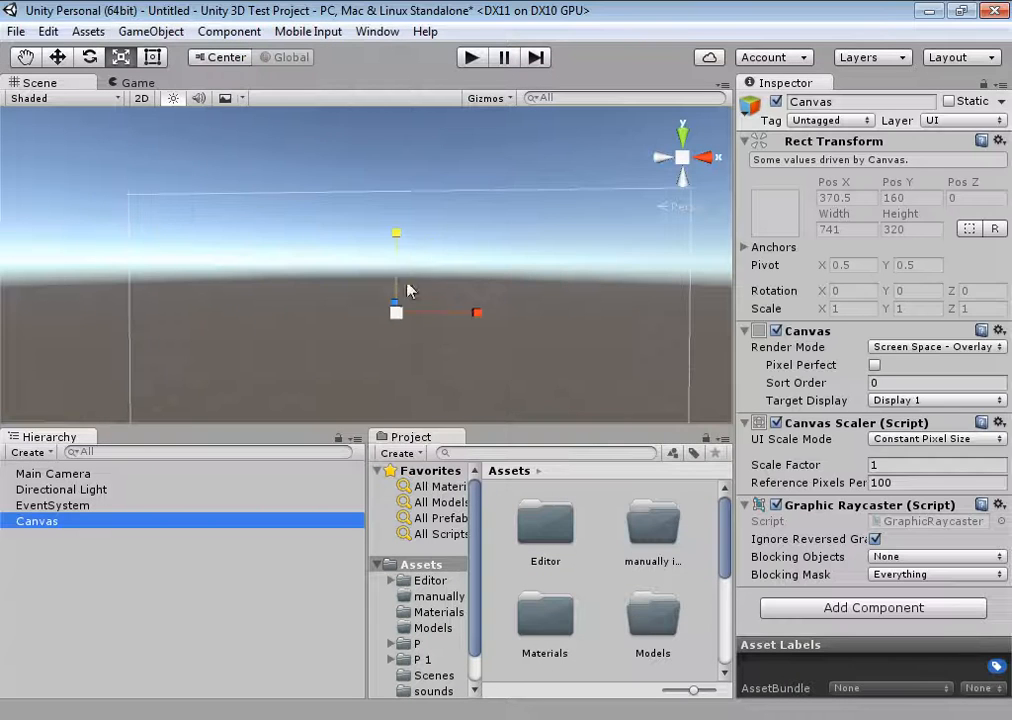
pyautogui.keyDown('alt'); pyautogui.moveTo(463, 242); pyautogui.dragTo(468, 278); pyautogui.keyUp('alt')
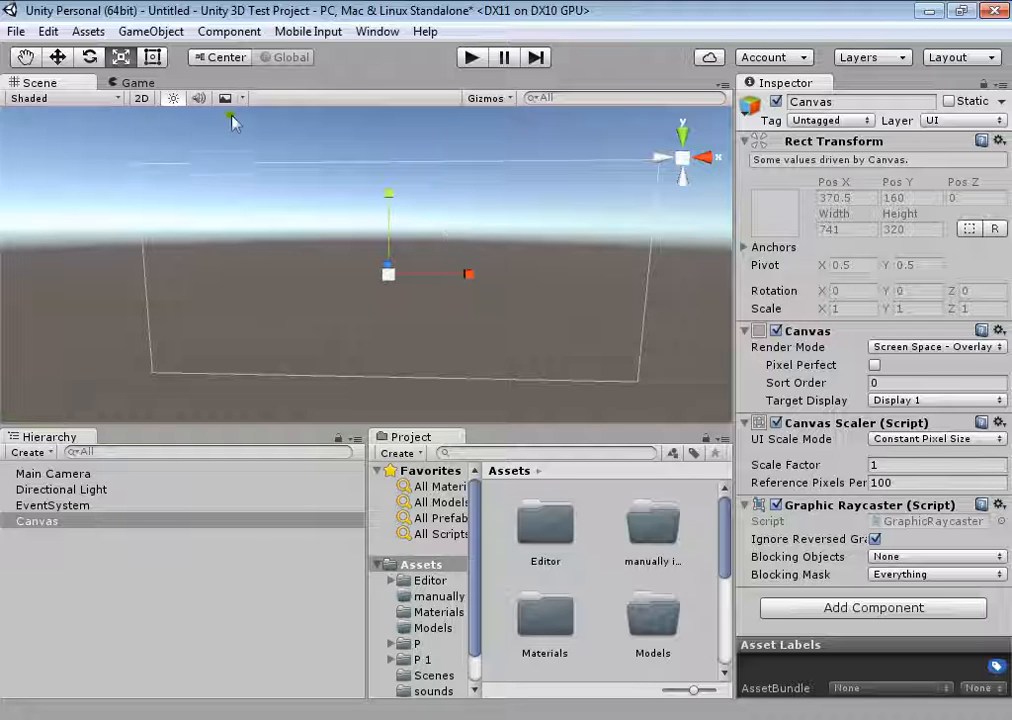
pyautogui.click(380, 289)
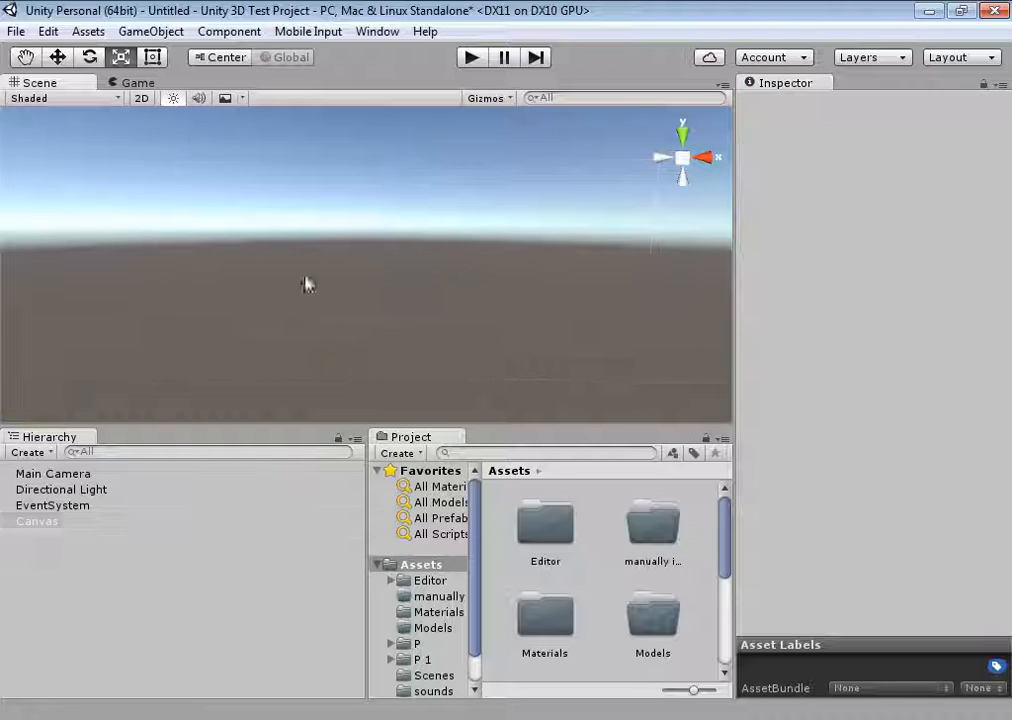
# Add a UI Text object to the scene and inspect it together with its parent Canvas.
pyautogui.click(145, 31)
pyautogui.moveTo(208, 186)
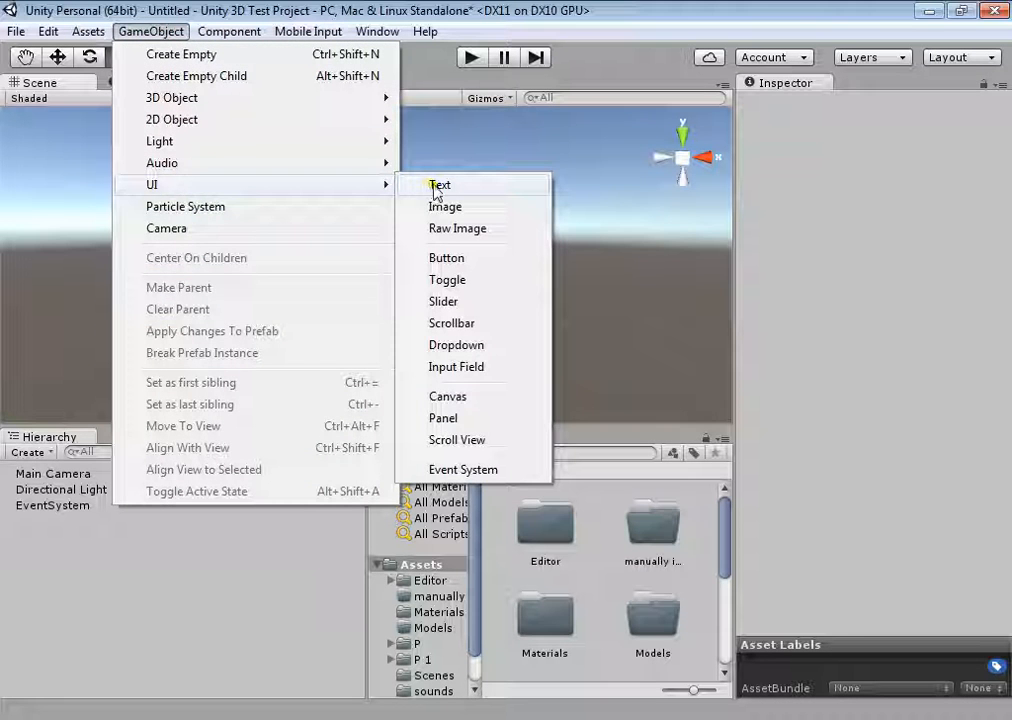
pyautogui.click(436, 187)
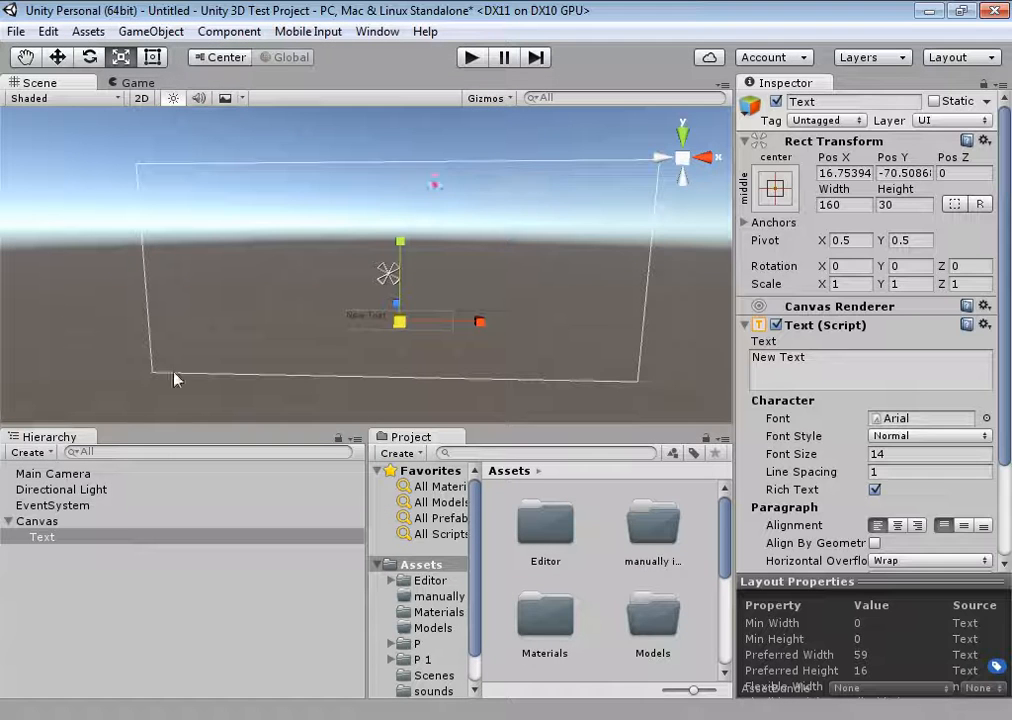
pyautogui.click(36, 522)
pyautogui.click(68, 538)
pyautogui.keyDown('alt'); pyautogui.moveTo(452, 255); pyautogui.dragTo(275, 368); pyautogui.keyUp('alt')
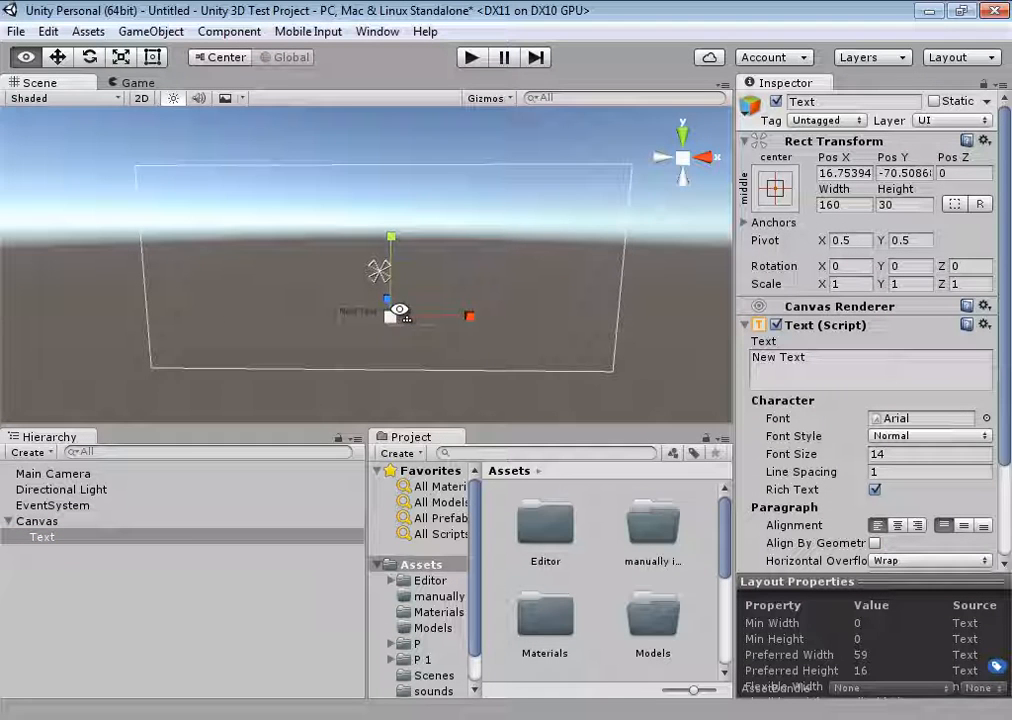
# Move the Text object up near the canvas's upper edge, to about Pos X 19 and Pos Y 110.
pyautogui.click(75, 537)
pyautogui.press('w')
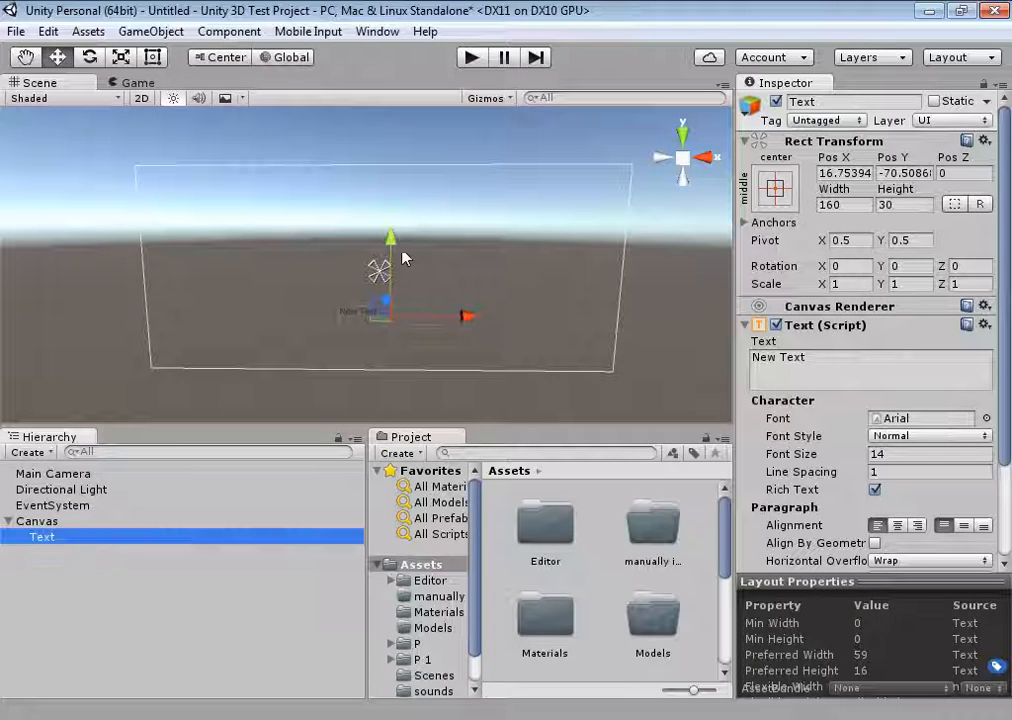
pyautogui.moveTo(400, 255); pyautogui.dragTo(398, 170)
pyautogui.moveTo(464, 213)
pyautogui.mouseDown()
pyautogui.moveTo(350, 217)
pyautogui.moveTo(474, 212)
pyautogui.mouseUp()
pyautogui.moveTo(401, 148); pyautogui.dragTo(405, 120)
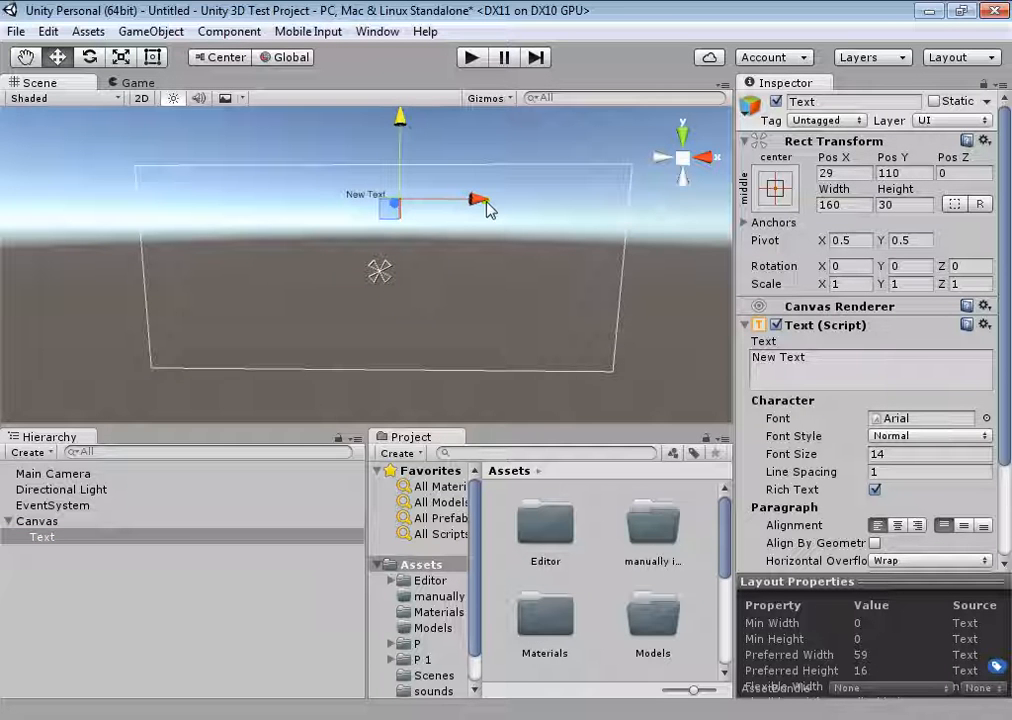
pyautogui.moveTo(488, 218); pyautogui.dragTo(481, 210)
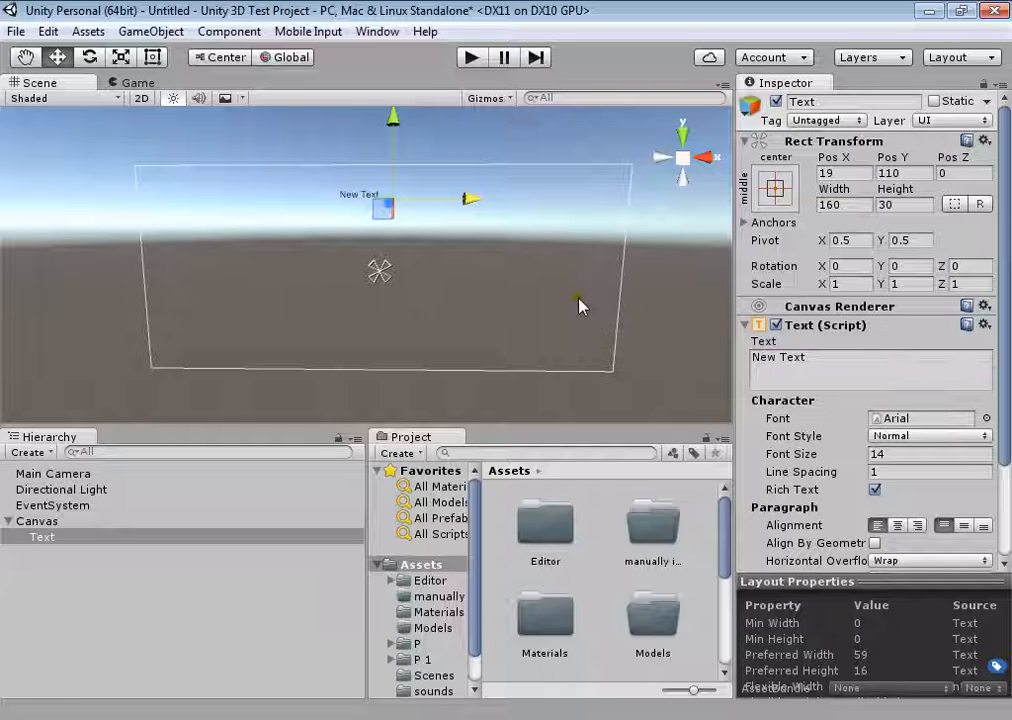
# Set the Text object's content to "This is the title of the menu".
pyautogui.click(808, 367)
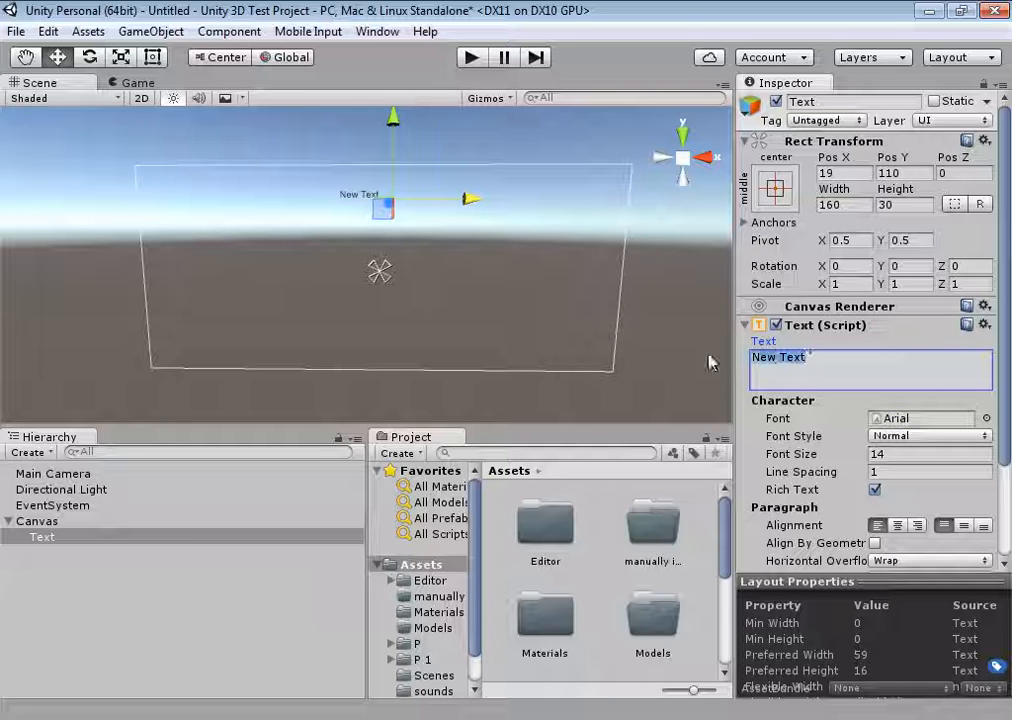
pyautogui.write('This is the title of the menu')
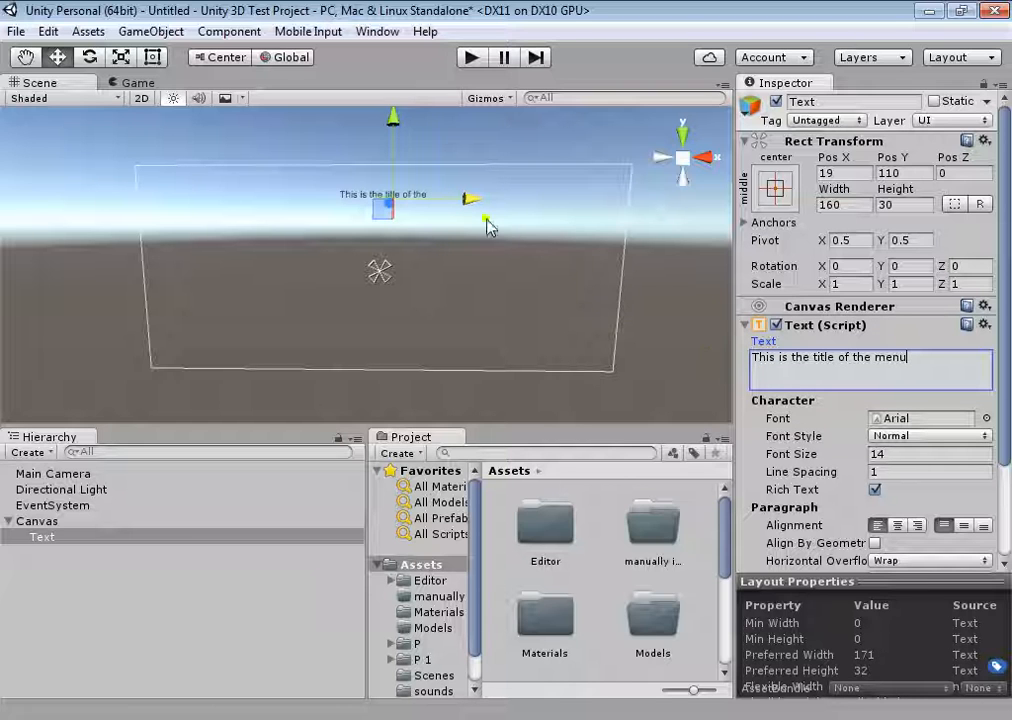
pyautogui.scroll(1, 391, 275)
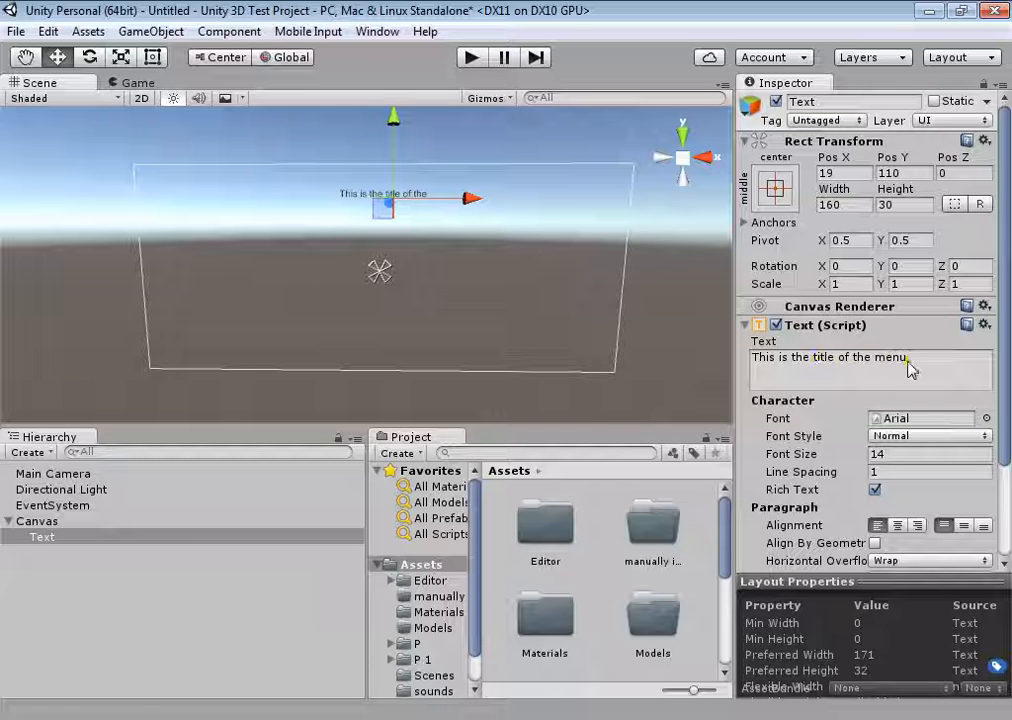
pyautogui.click(374, 191)
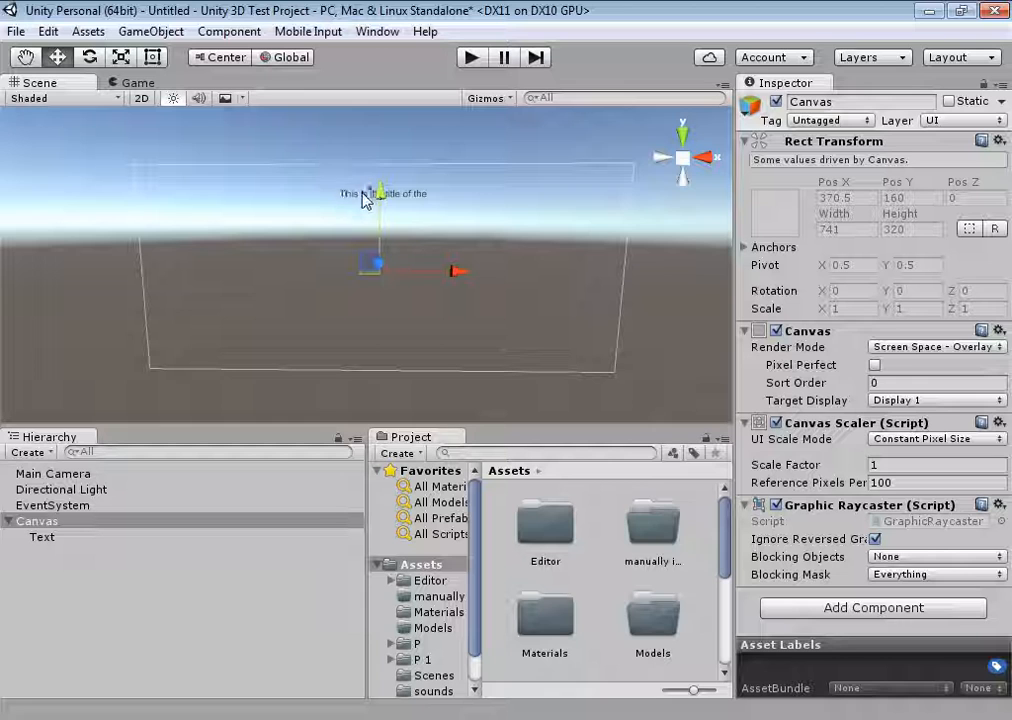
pyautogui.click(396, 198)
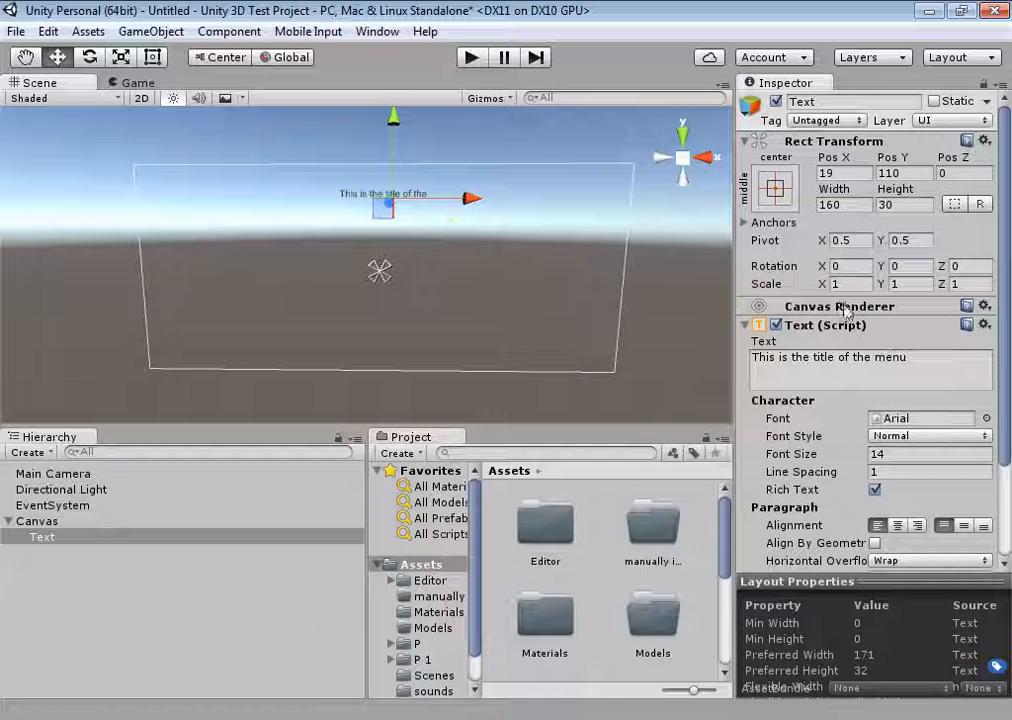
# Show the Game view and set the title text's Horizontal Overflow to Overflow.
pyautogui.click(136, 83)
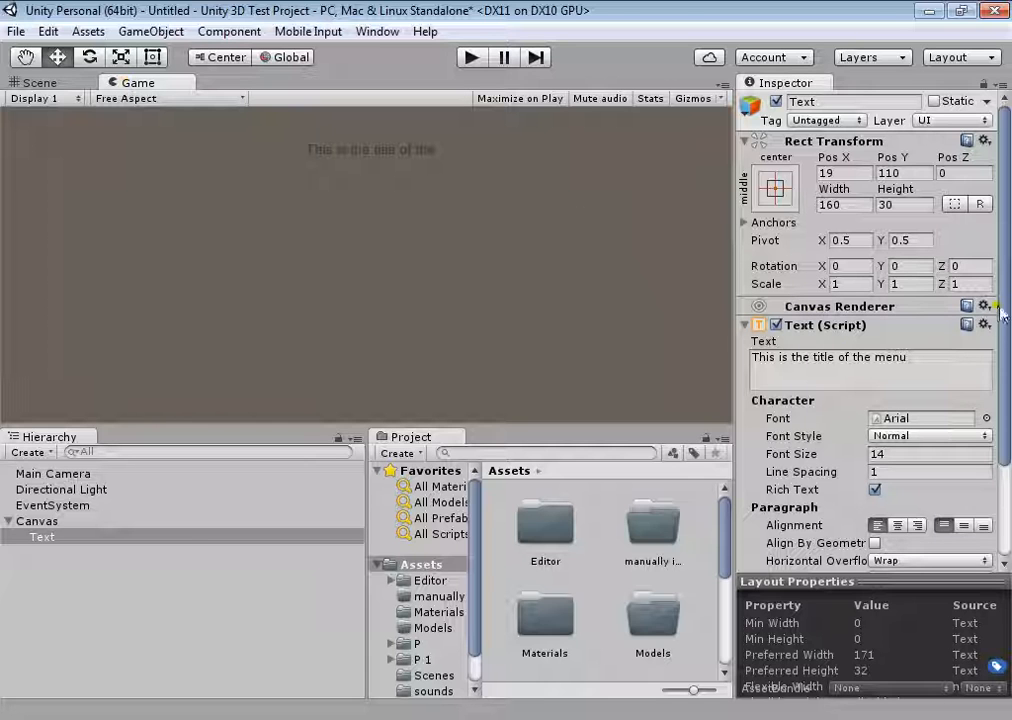
pyautogui.scroll(-3, 1000, 380)
pyautogui.scroll(-1, 1003, 383)
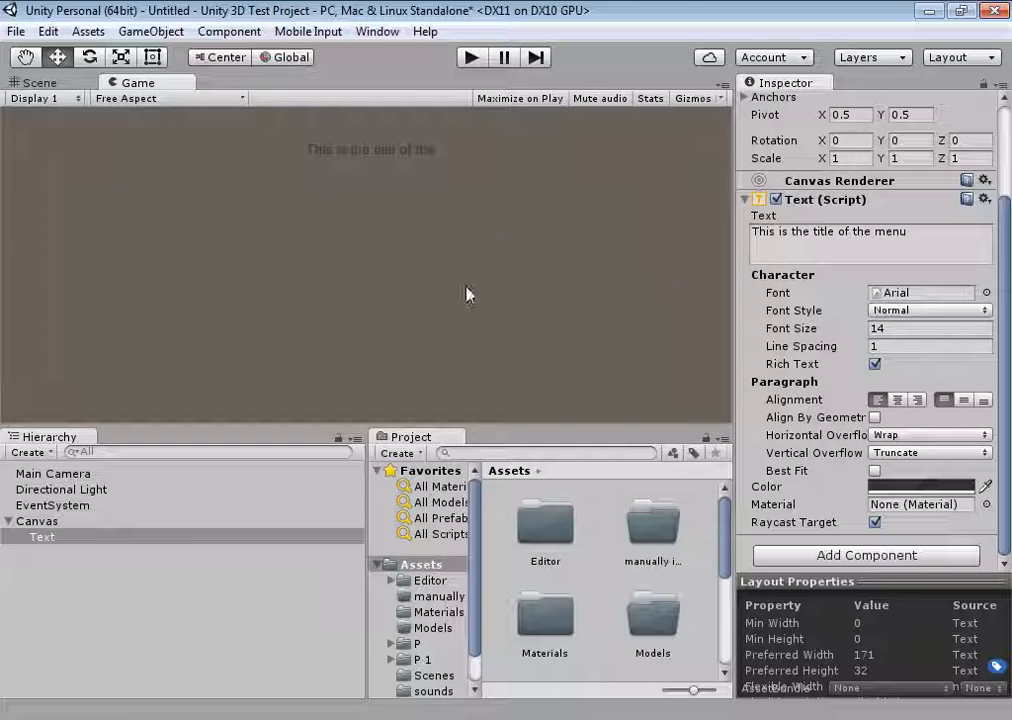
pyautogui.click(899, 438)
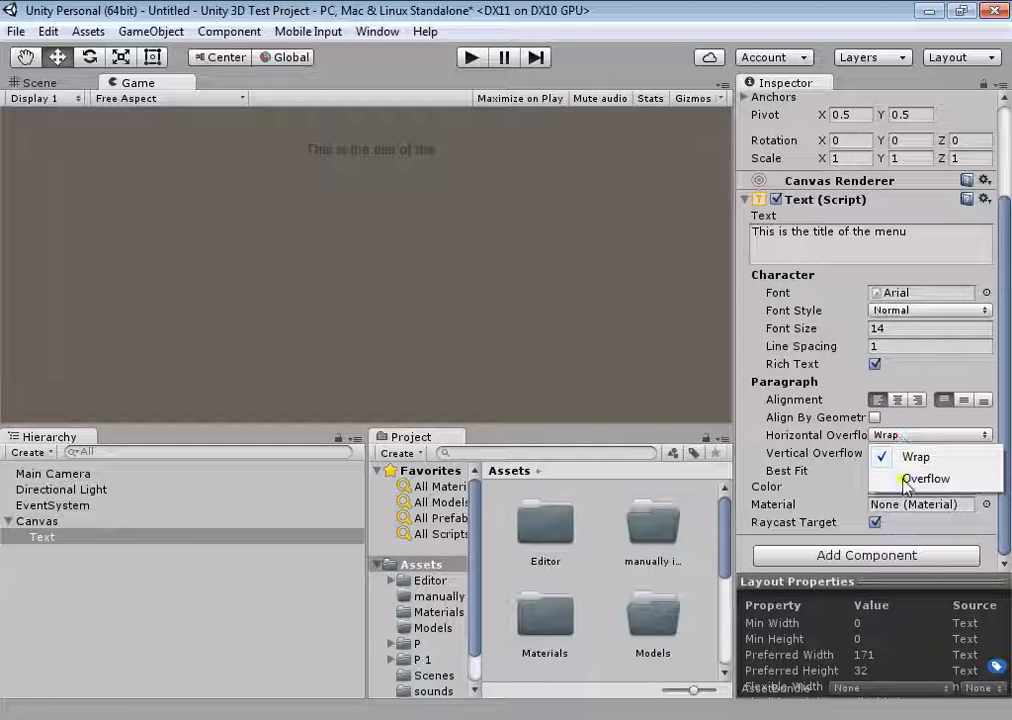
pyautogui.click(908, 478)
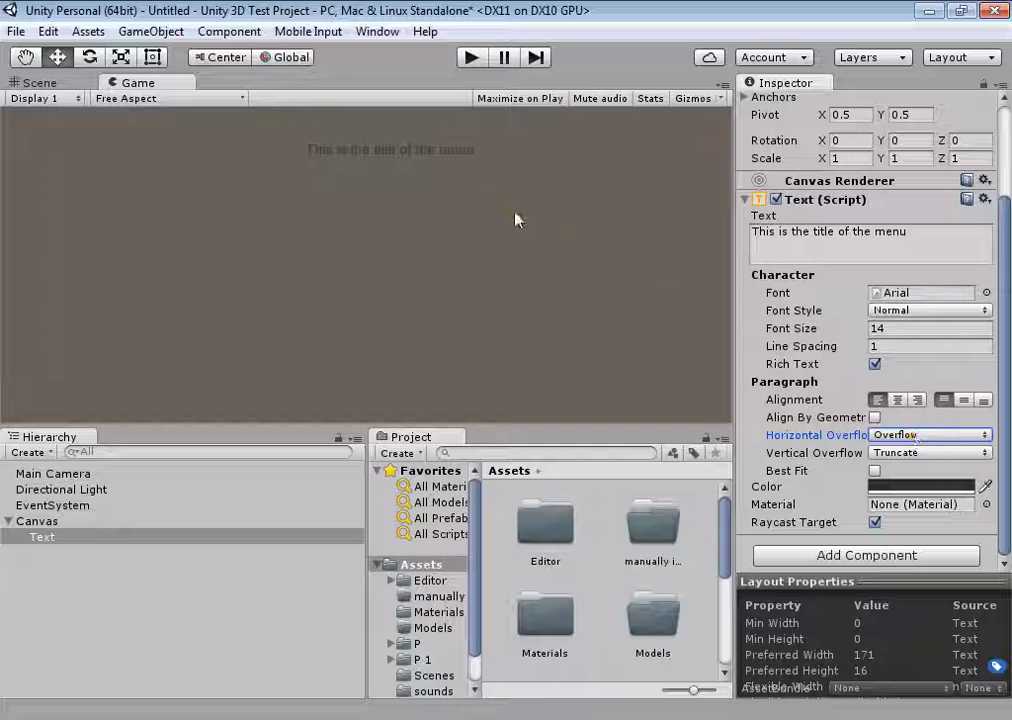
pyautogui.click(443, 160)
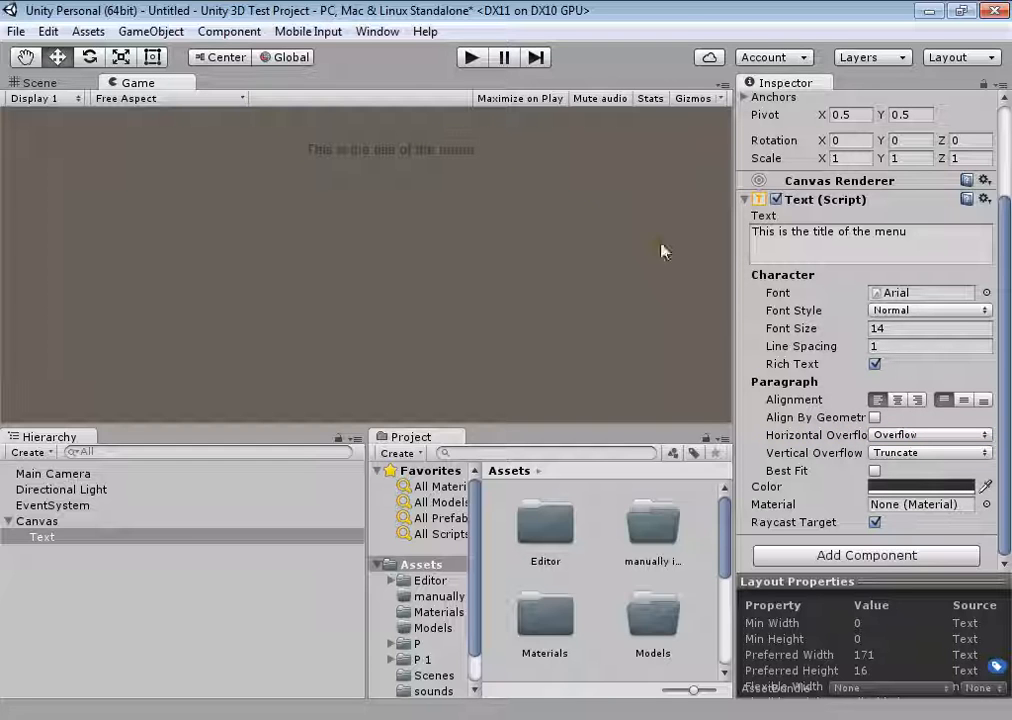
# Try horizontal Wrap with Vertical Overflow set to Overflow on the title text, and return to vertical Truncate and horizontal Overflow.
pyautogui.click(925, 435)
pyautogui.click(915, 456)
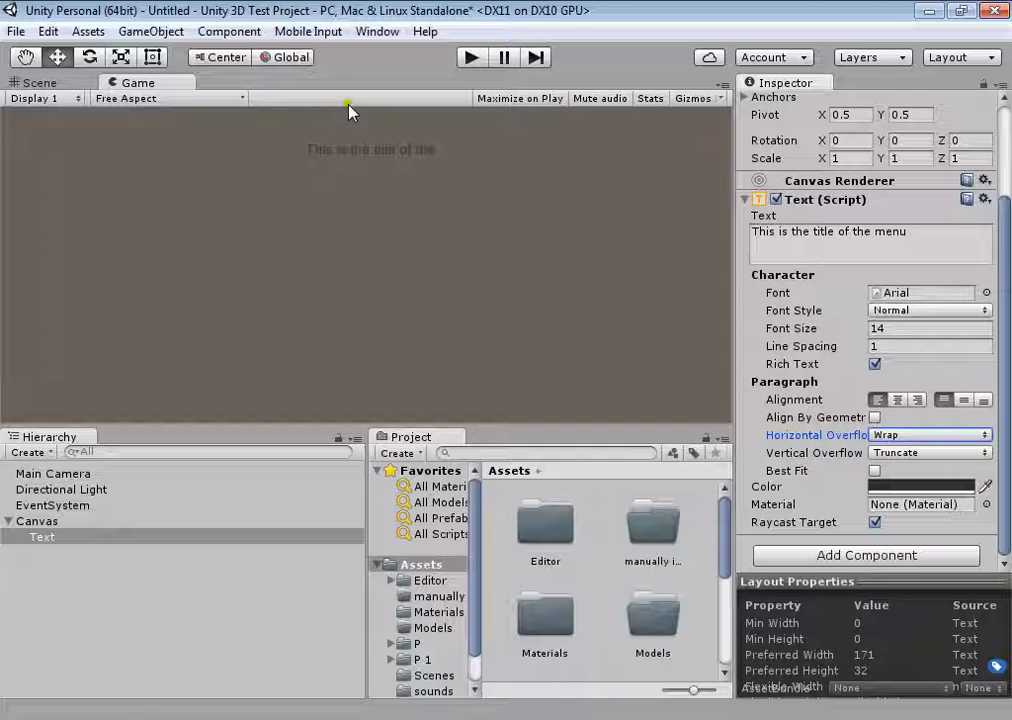
pyautogui.click(930, 452)
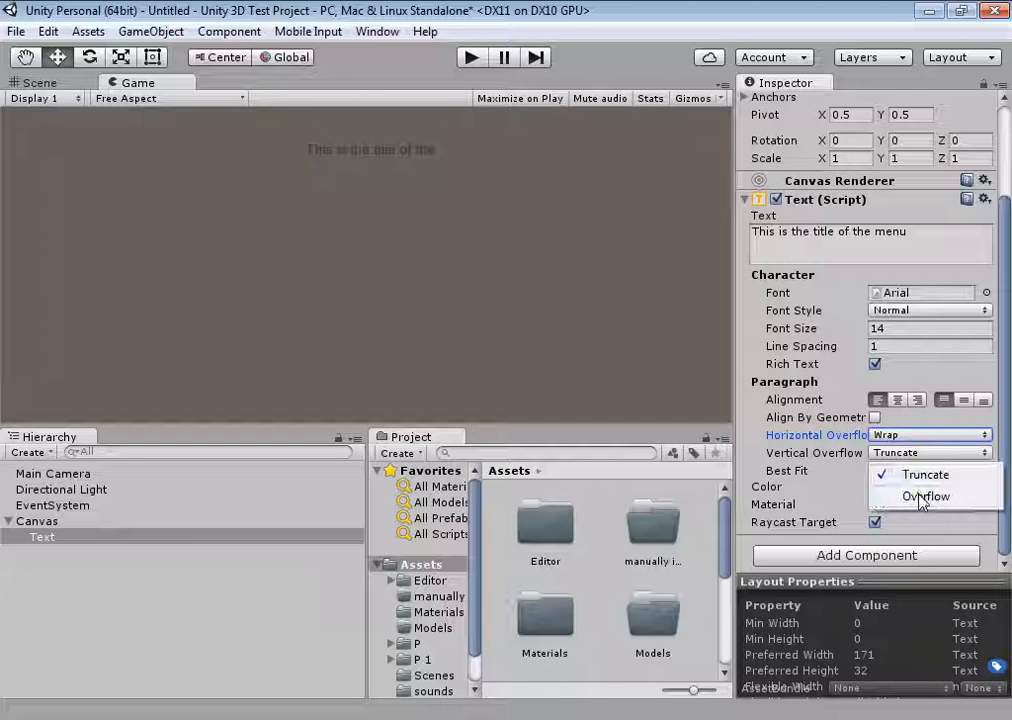
pyautogui.click(922, 494)
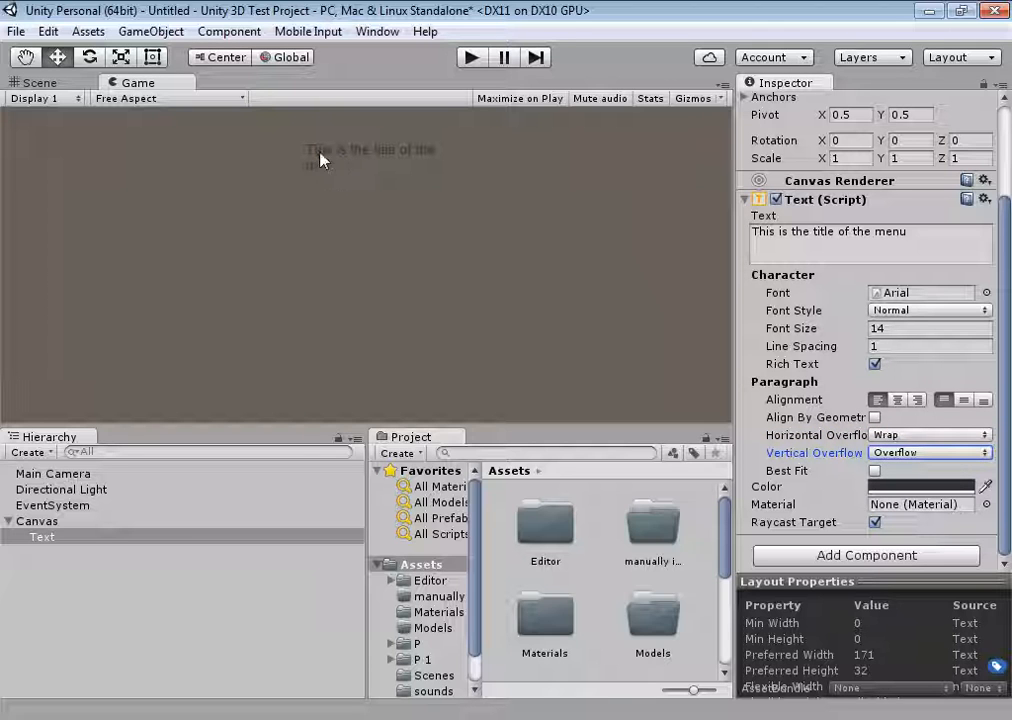
pyautogui.click(904, 452)
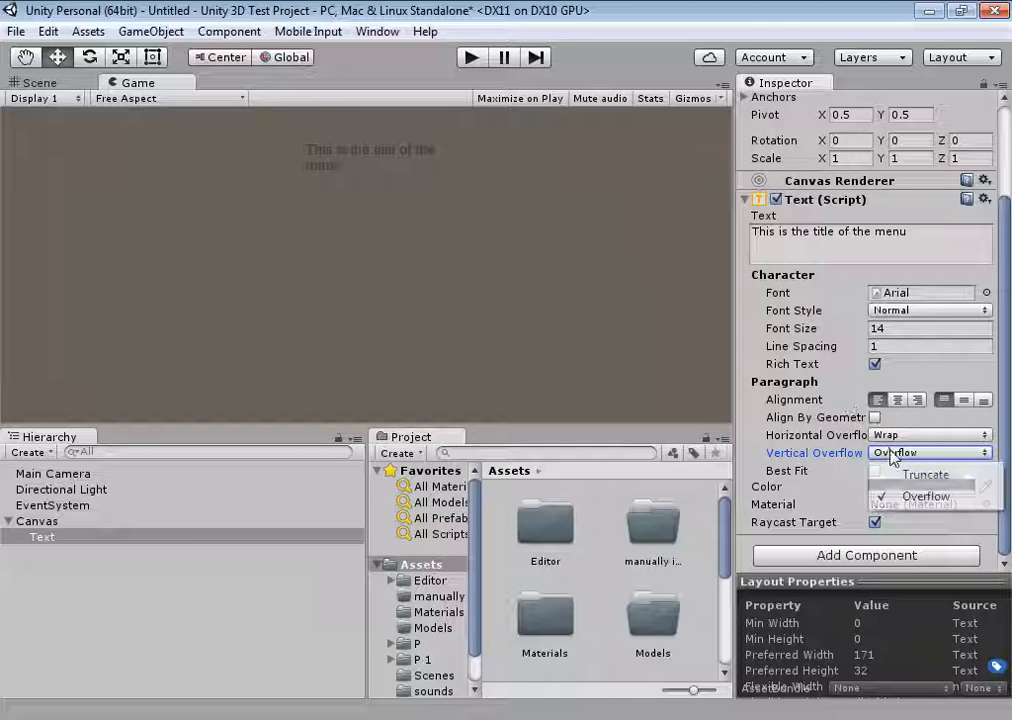
pyautogui.click(910, 475)
pyautogui.click(900, 434)
pyautogui.click(912, 476)
# Rotate the Main Camera in the Scene view to about X 6, Y -125, Z -17 and check the title in the Game view.
pyautogui.click(70, 82)
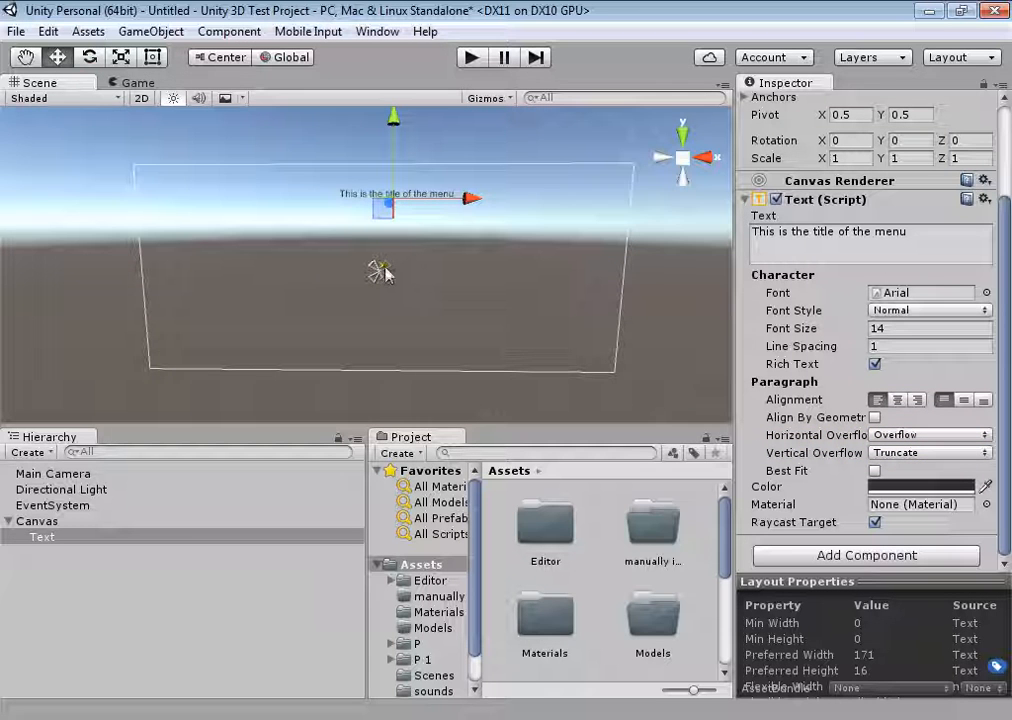
pyautogui.keyDown('alt'); pyautogui.moveTo(410, 255); pyautogui.dragTo(312, 357); pyautogui.keyUp('alt')
pyautogui.click(72, 474)
pyautogui.press('e')
pyautogui.moveTo(388, 232); pyautogui.dragTo(330, 55)
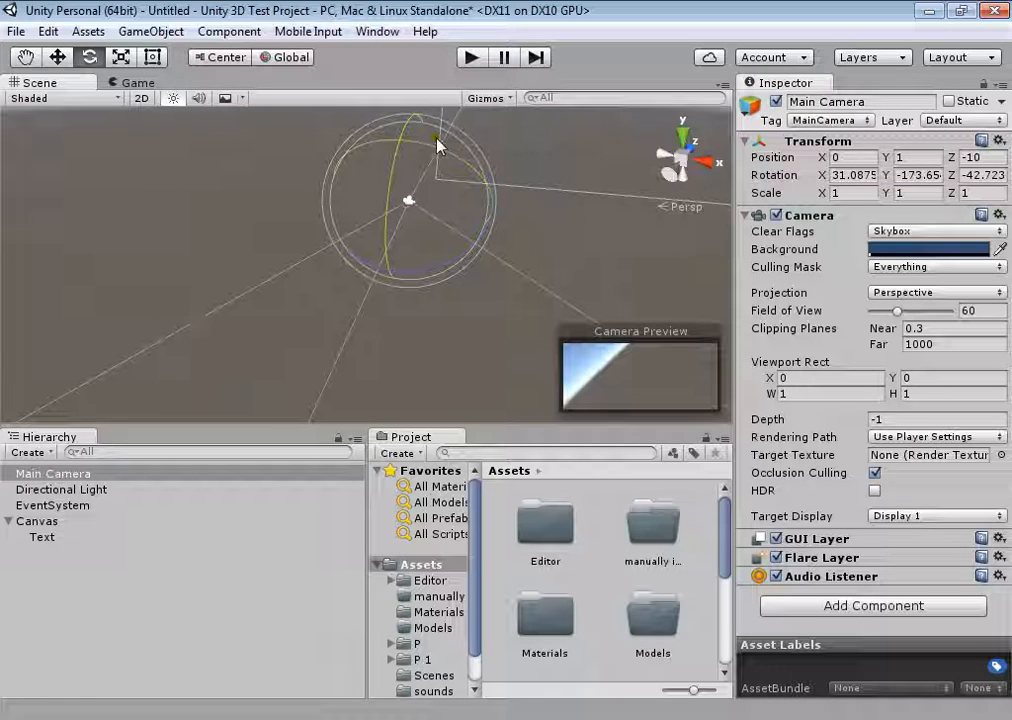
pyautogui.moveTo(454, 271); pyautogui.dragTo(398, 131)
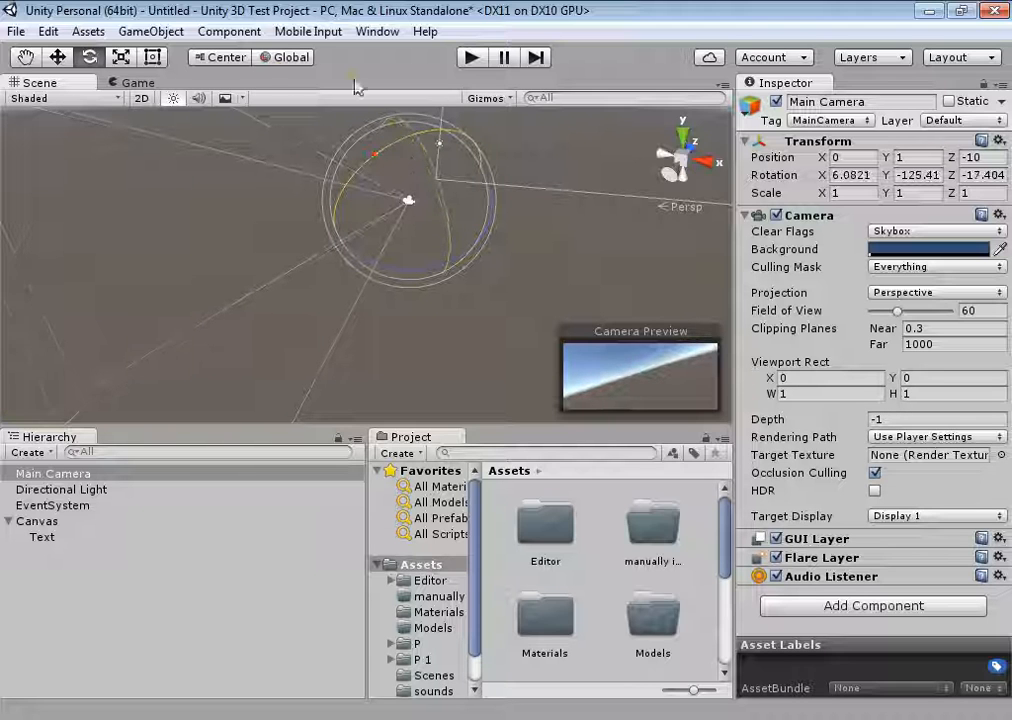
pyautogui.click(137, 83)
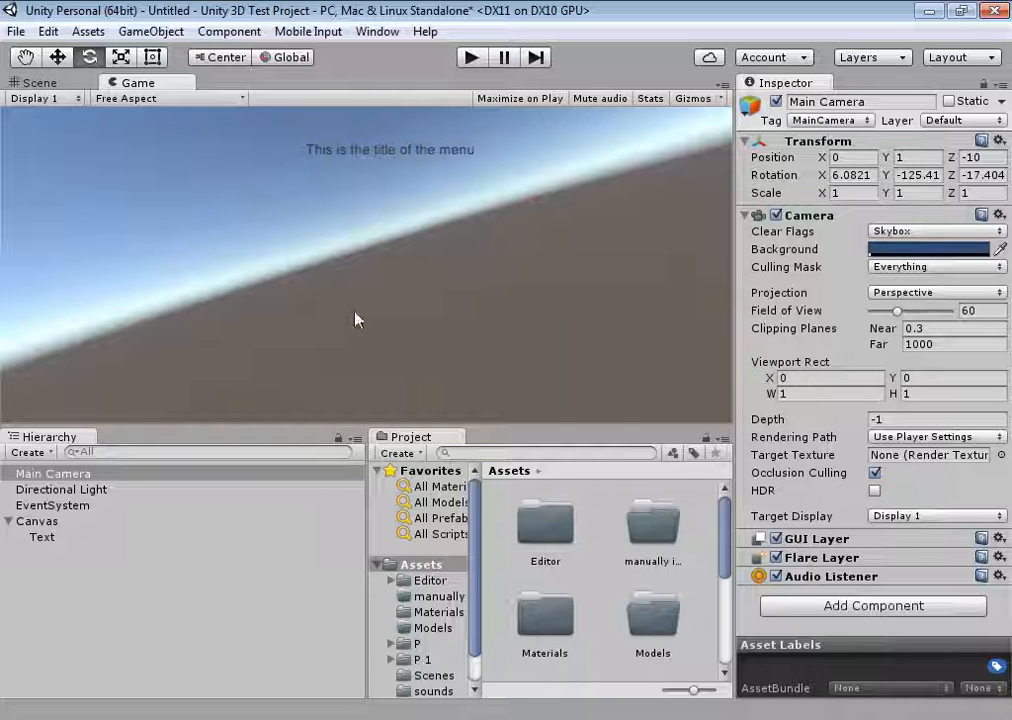
# Add a cube in front of the Main Camera, scaled uniformly to about 3.38, and preview it behind the title in the Game view.
pyautogui.click(42, 84)
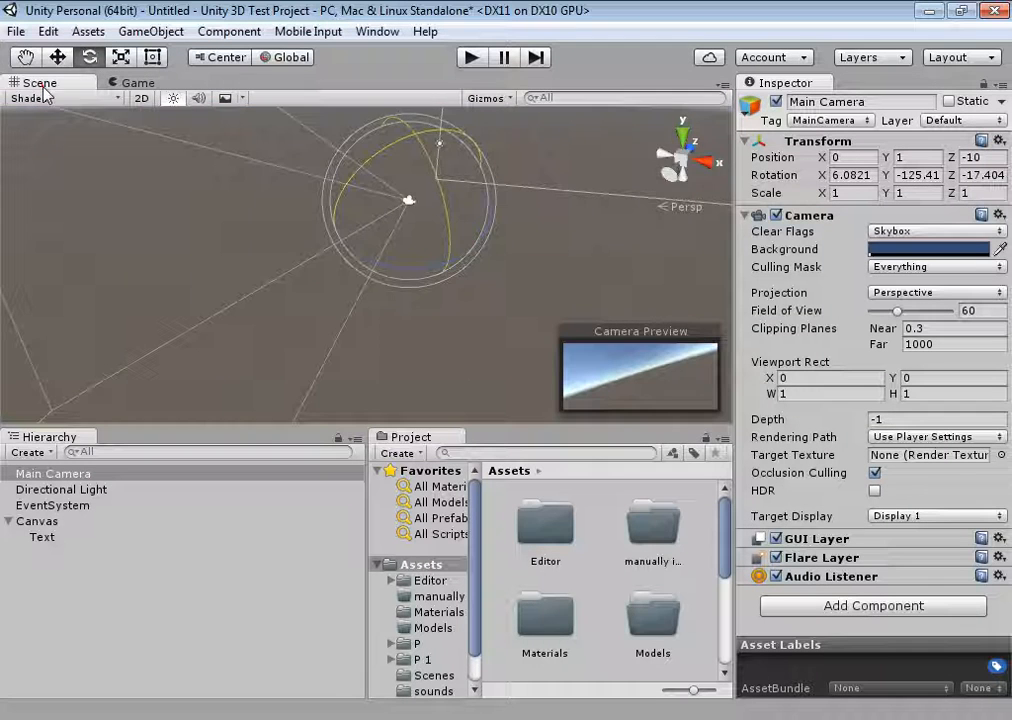
pyautogui.moveTo(389, 287); pyautogui.dragTo(325, 212, button='right')
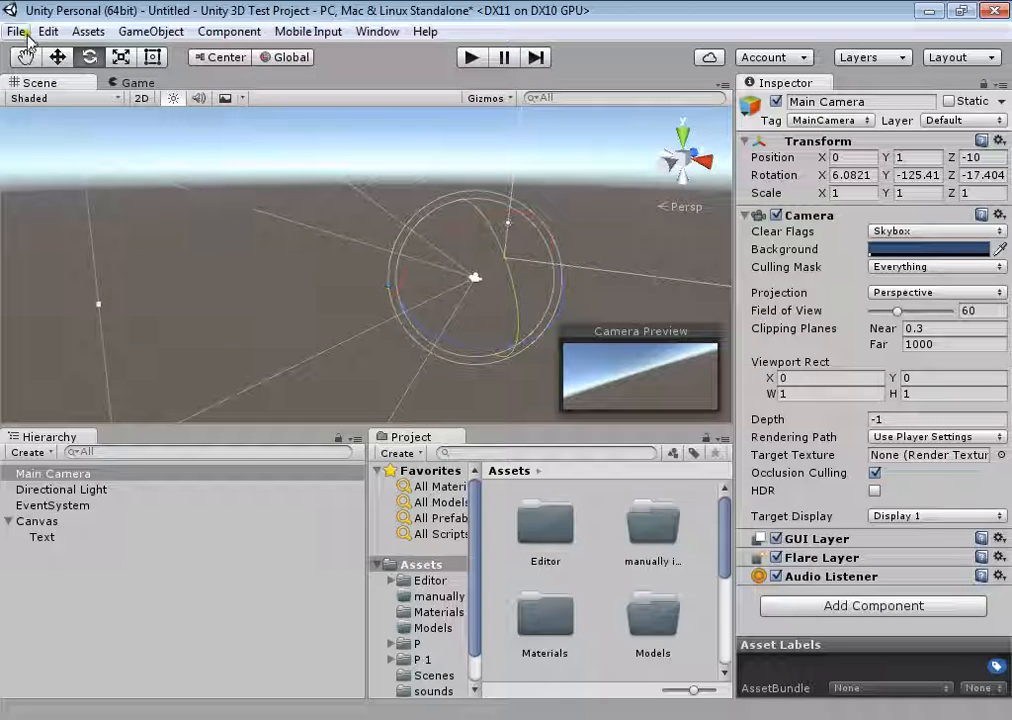
pyautogui.click(151, 31)
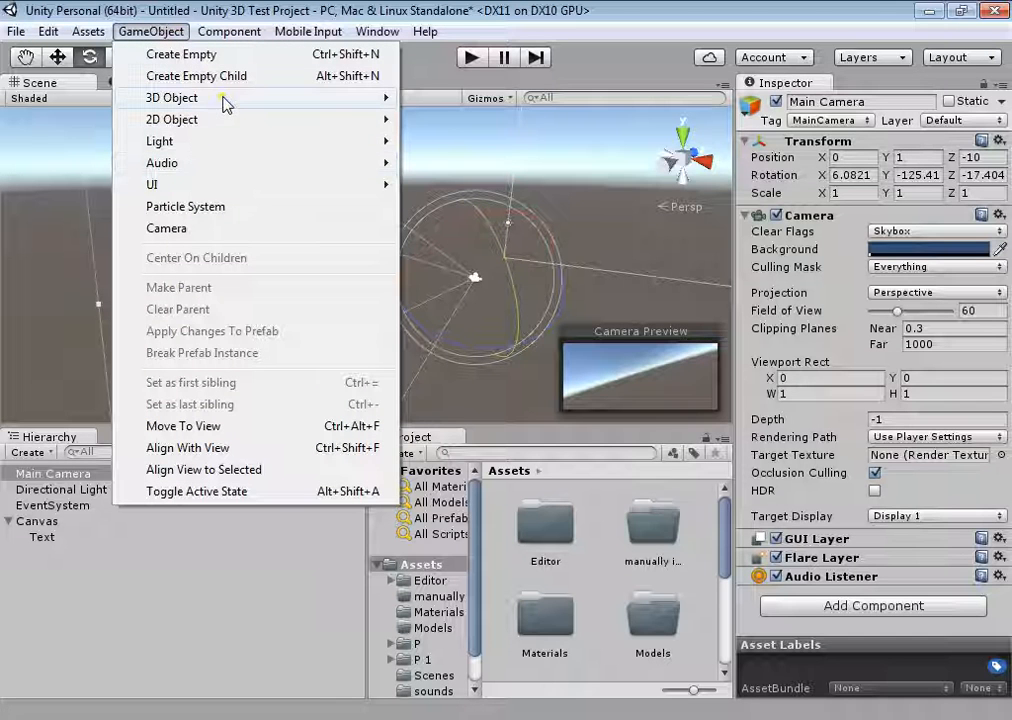
pyautogui.moveTo(226, 100)
pyautogui.click(444, 97)
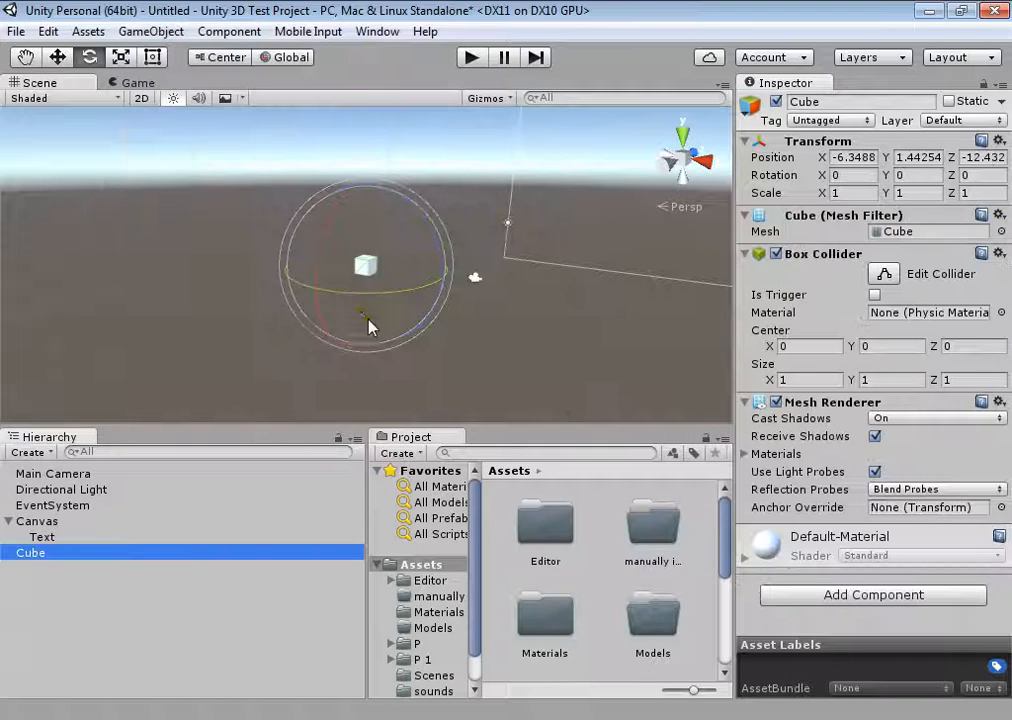
pyautogui.press('w')
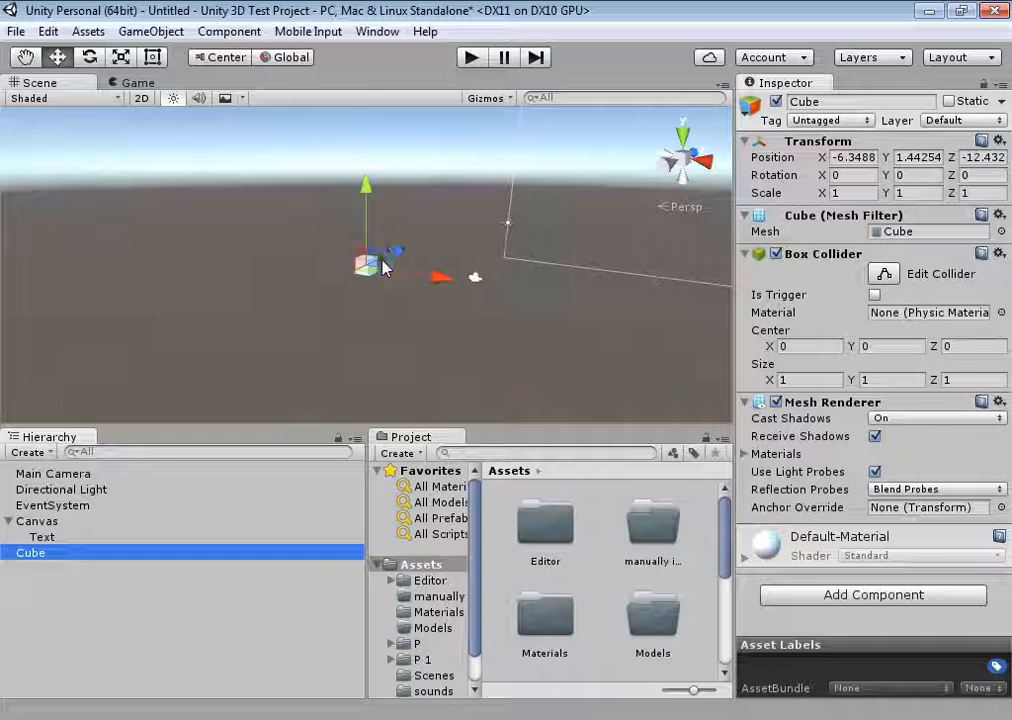
pyautogui.press('r')
pyautogui.moveTo(366, 264); pyautogui.dragTo(575, 185)
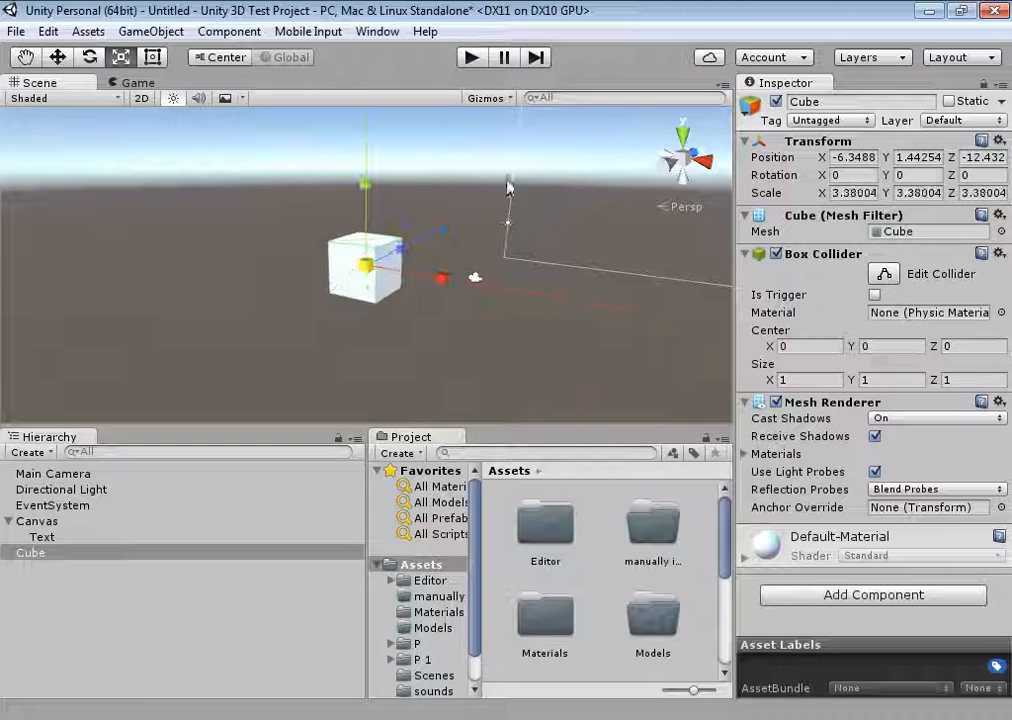
pyautogui.click(475, 278)
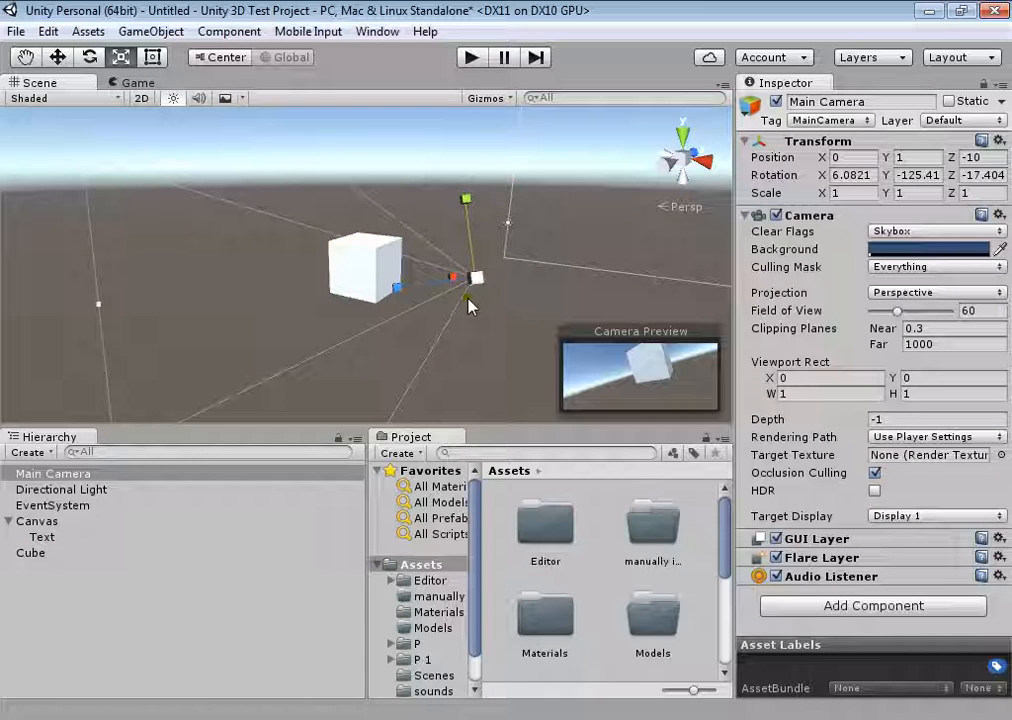
pyautogui.click(130, 83)
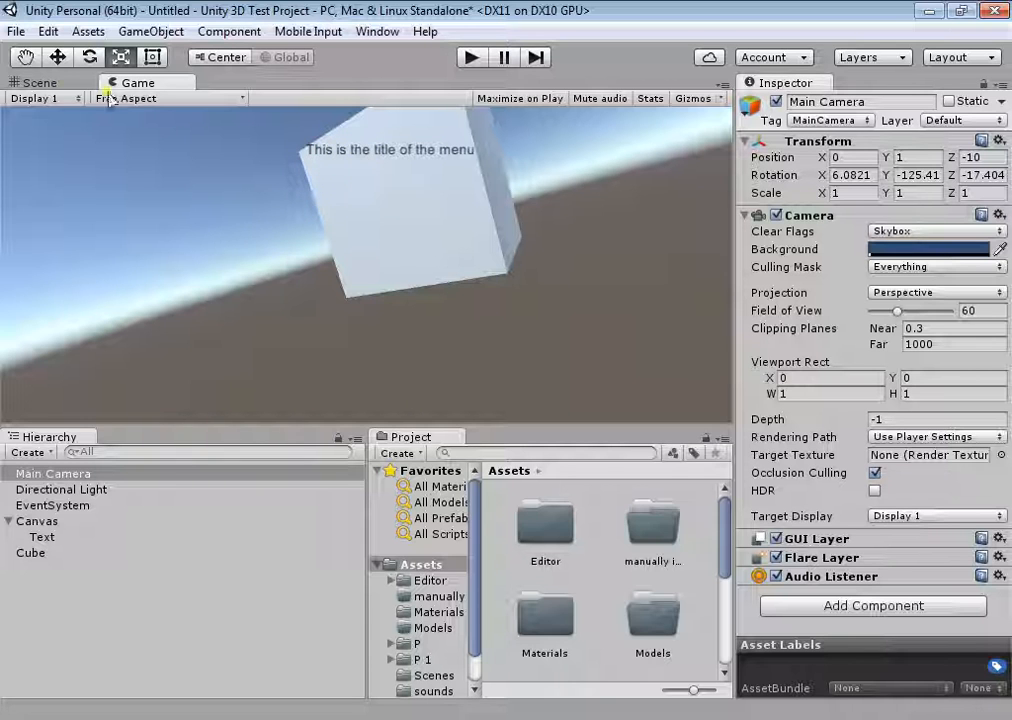
# Return to the Scene view, frame the Canvas and select its title text.
pyautogui.click(60, 84)
pyautogui.moveTo(345, 170); pyautogui.dragTo(420, 300, button='right')
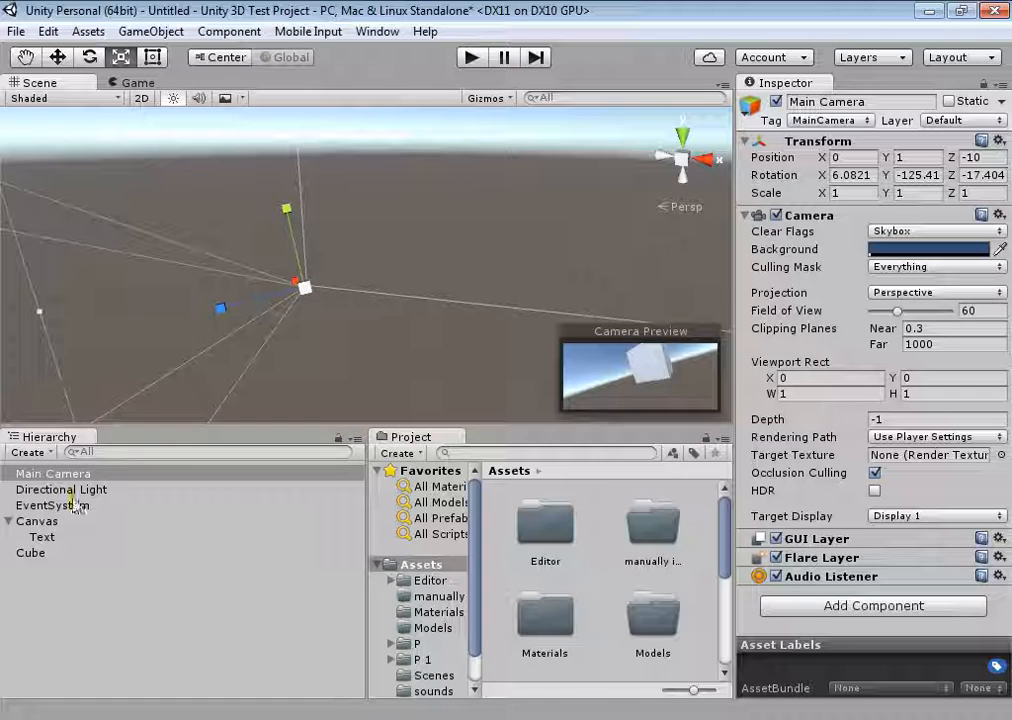
pyautogui.doubleClick(42, 537)
pyautogui.moveTo(380, 352); pyautogui.dragTo(389, 197, button='right')
pyautogui.doubleClick(40, 522)
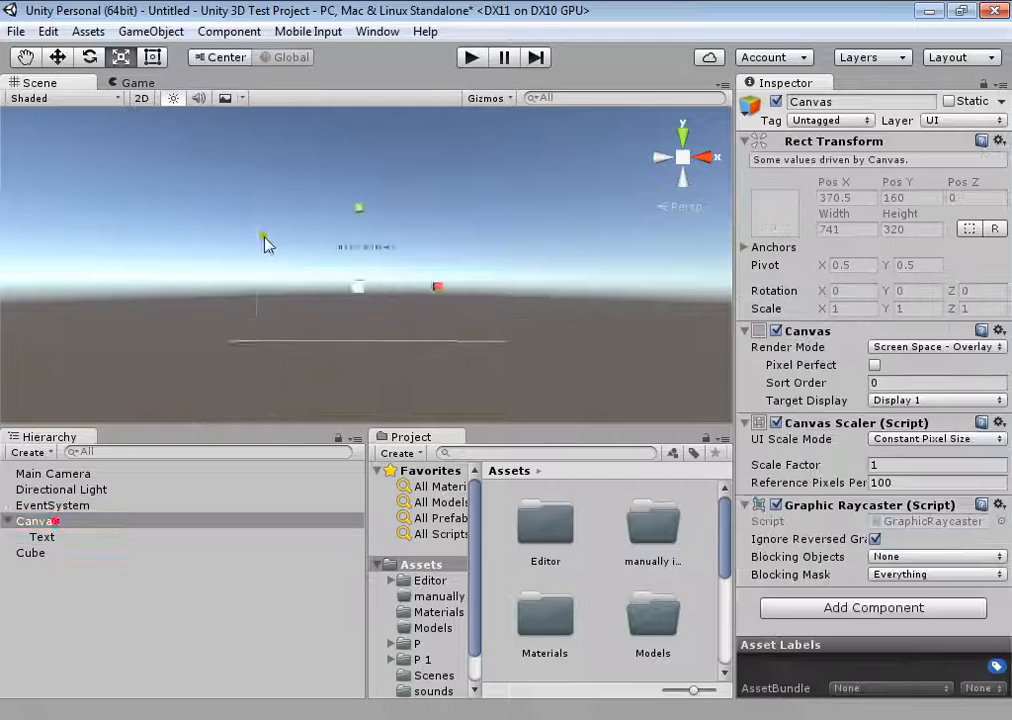
pyautogui.moveTo(425, 285); pyautogui.dragTo(440, 292, button='right')
pyautogui.click(42, 537)
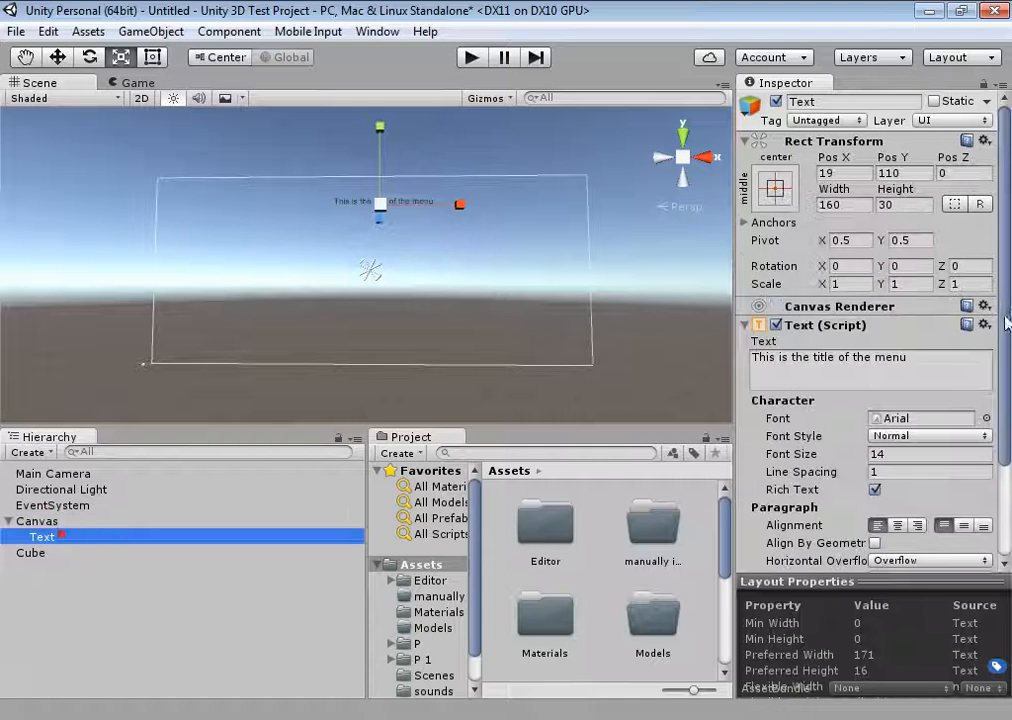
# Try font sizes 15 and 30 on the title text.
pyautogui.scroll(-3, 915, 335)
pyautogui.click(932, 365)
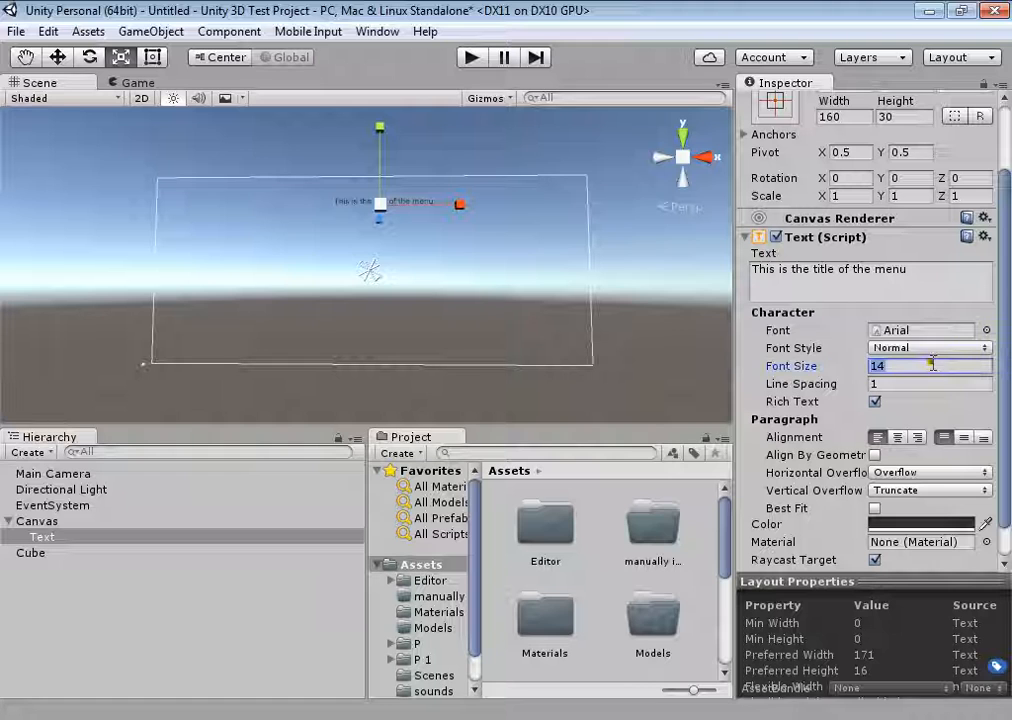
pyautogui.write('15')
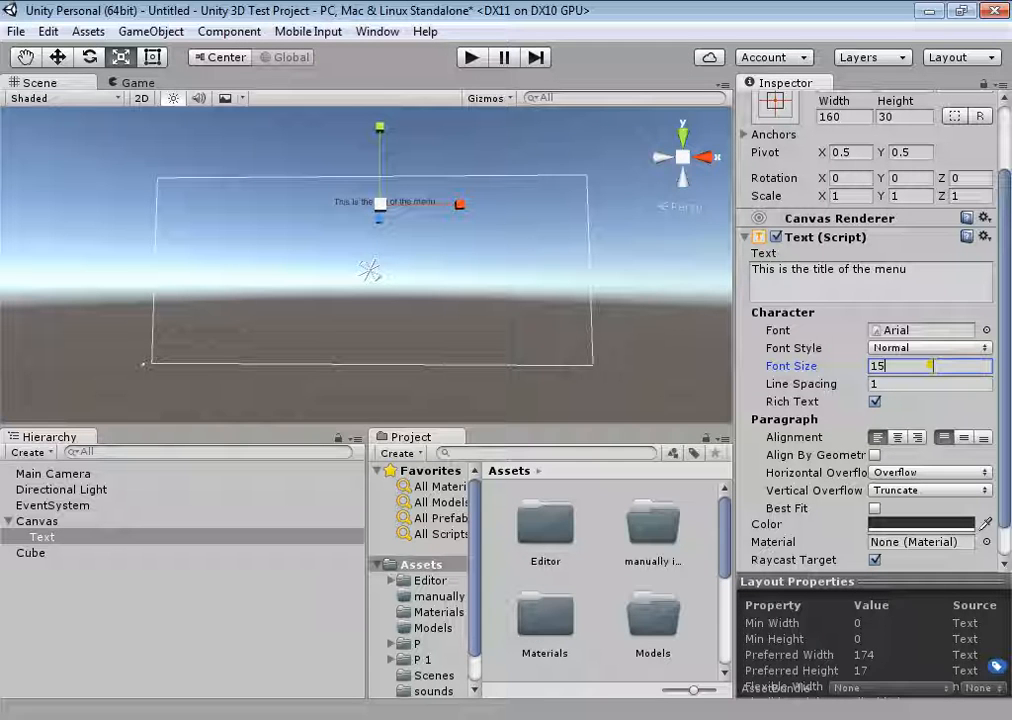
pyautogui.press('BackSpace')
pyautogui.press('BackSpace')
pyautogui.write('30')
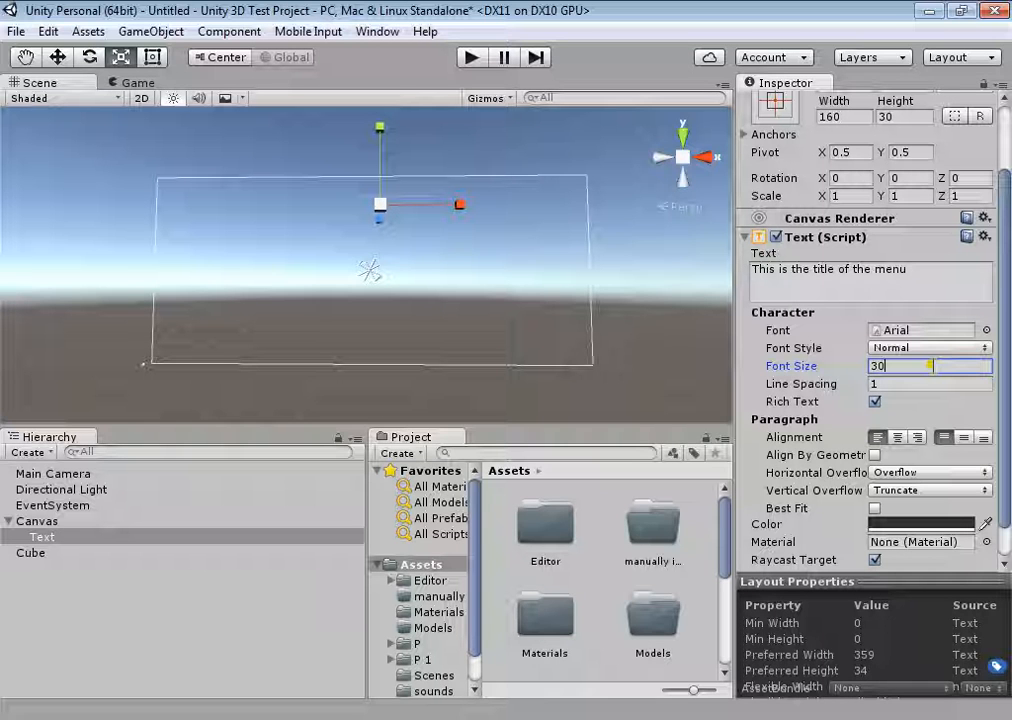
# Set the title text's Vertical Overflow to Overflow and move the text in the negative X direction within the canvas.
pyautogui.keyDown('alt'); pyautogui.moveTo(307, 216); pyautogui.dragTo(452, 328); pyautogui.keyUp('alt')
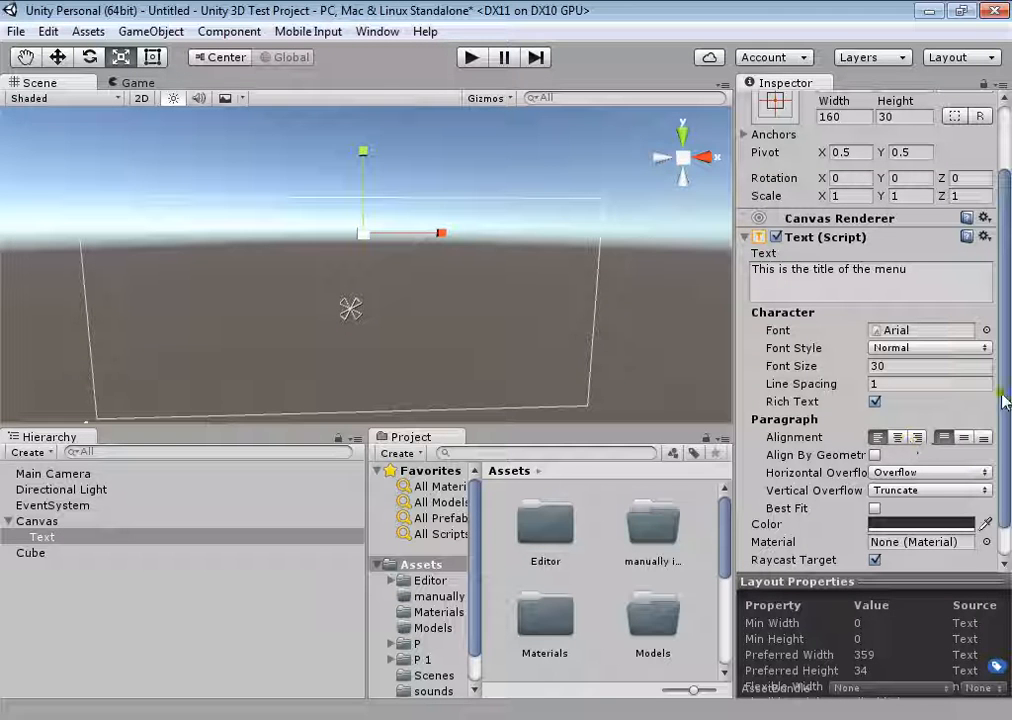
pyautogui.click(935, 490)
pyautogui.click(925, 533)
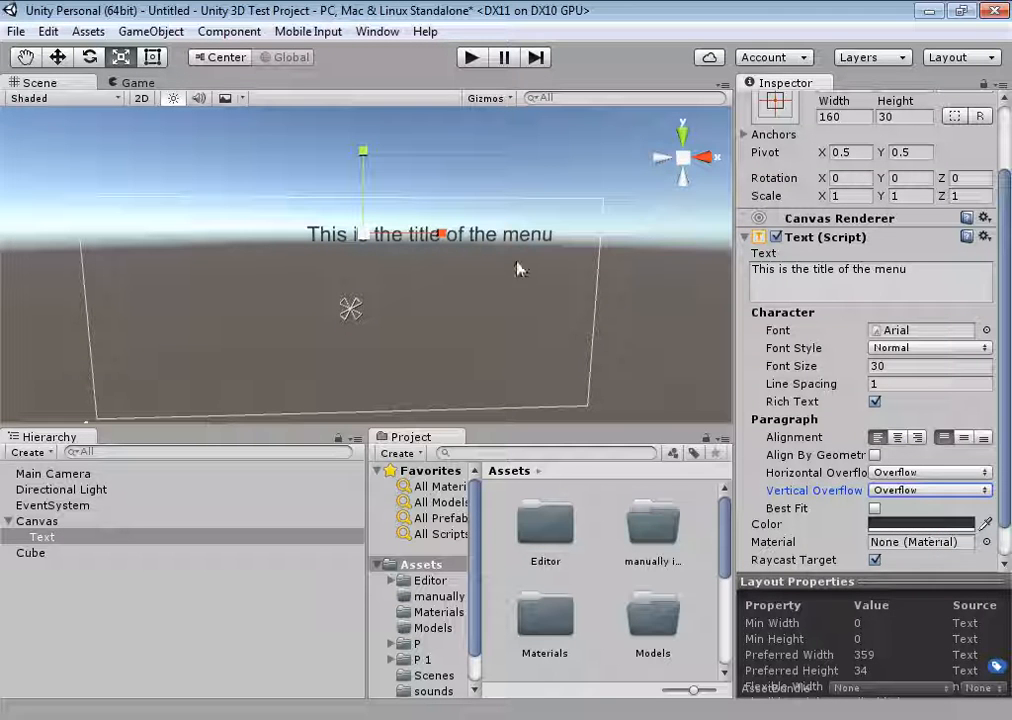
pyautogui.press('w')
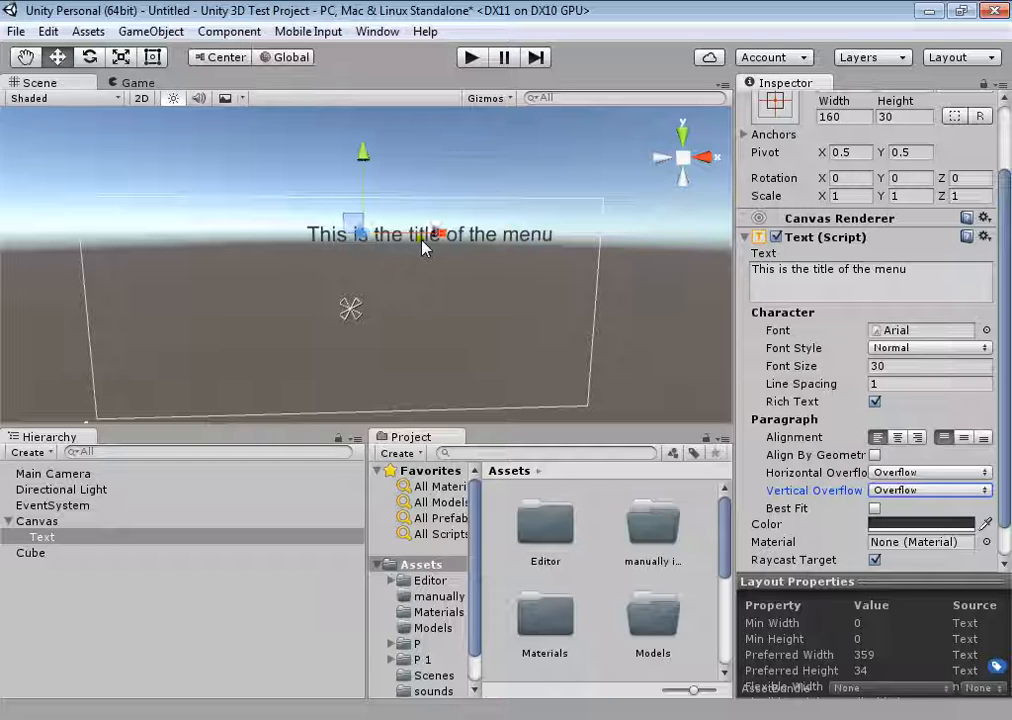
pyautogui.moveTo(430, 240); pyautogui.dragTo(360, 243)
# Try a font size of 1000 on the title text and check it in the Game view.
pyautogui.click(900, 366)
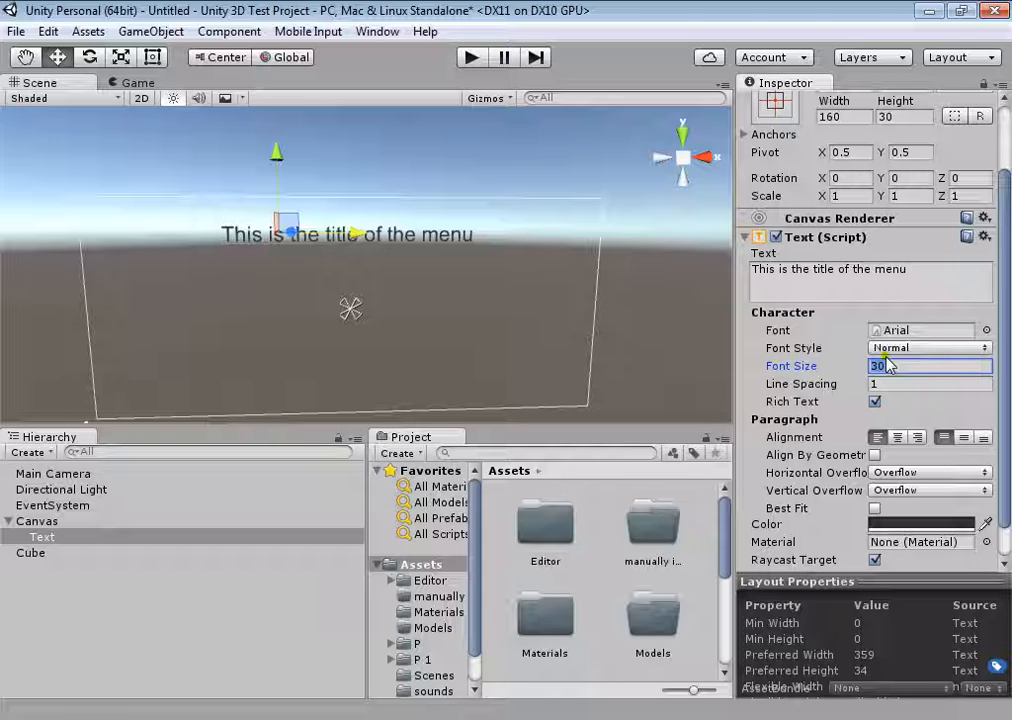
pyautogui.write('1000')
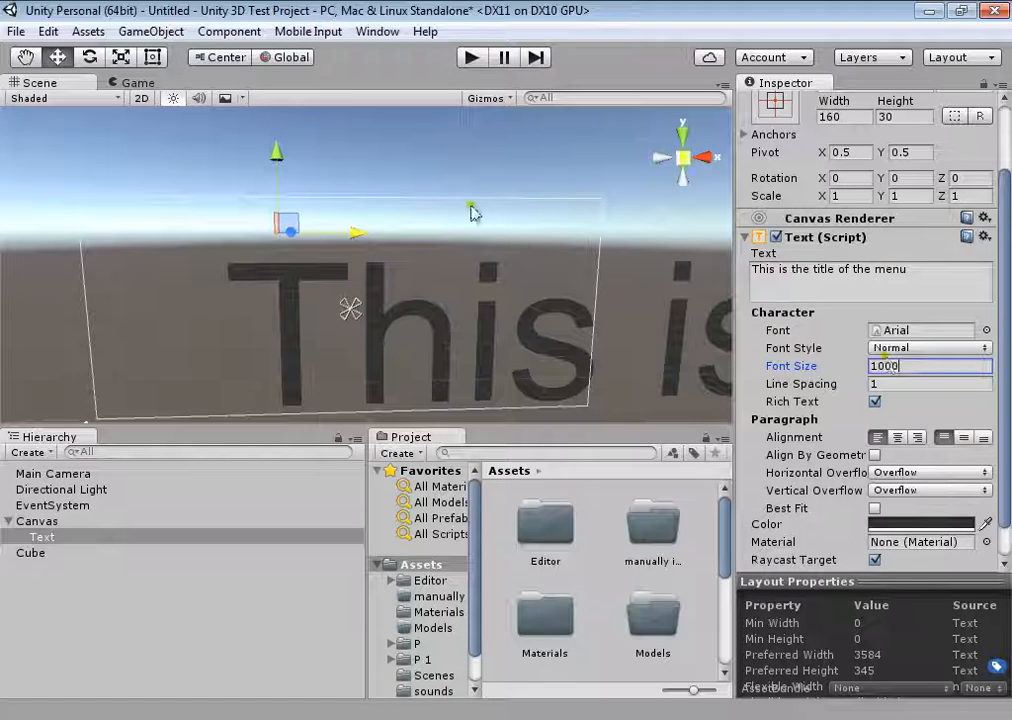
pyautogui.keyDown('alt'); pyautogui.moveTo(474, 206); pyautogui.dragTo(355, 235); pyautogui.keyUp('alt')
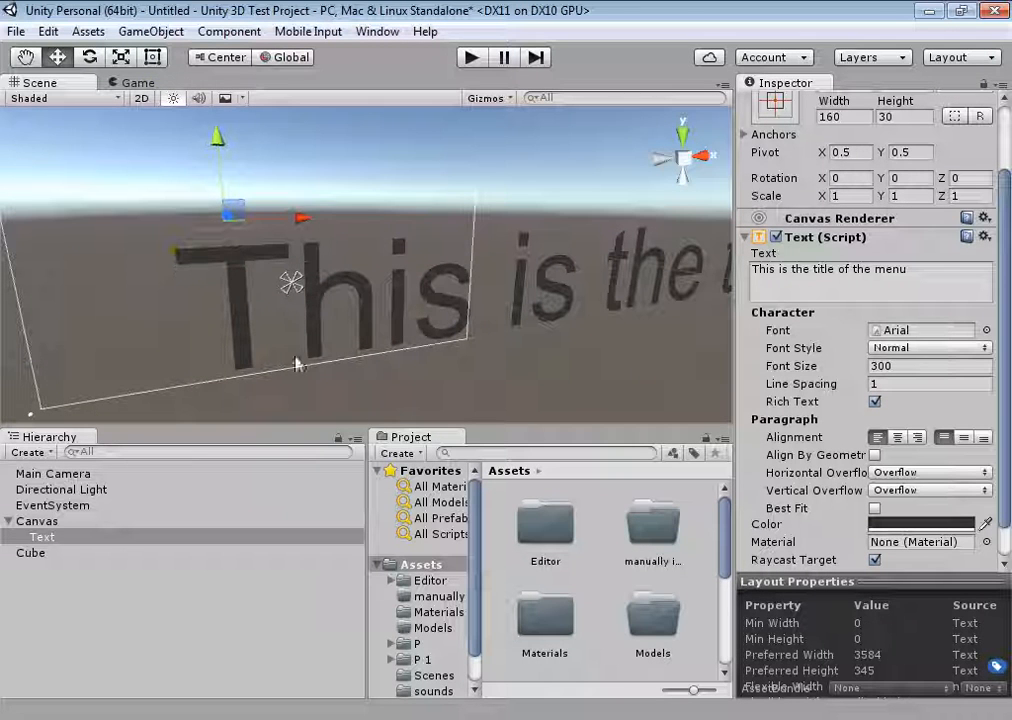
pyautogui.click(138, 83)
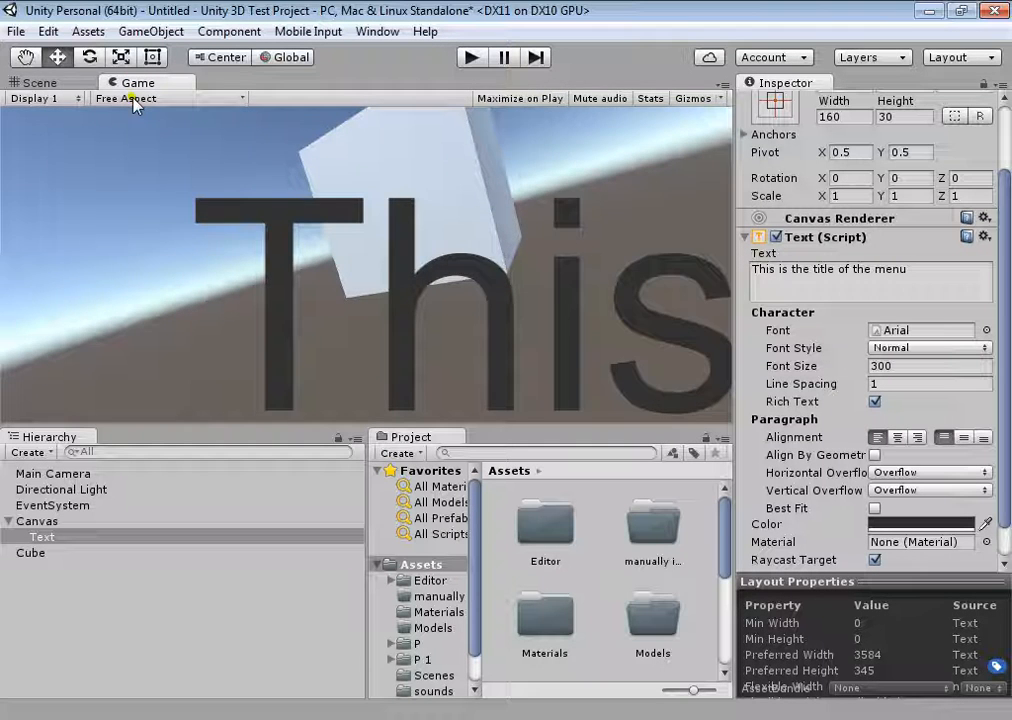
# In the Scene view, set the title text's font size to 50 and move it along X to about -208.
pyautogui.click(38, 83)
pyautogui.keyDown('alt'); pyautogui.moveTo(366, 355); pyautogui.dragTo(563, 330); pyautogui.keyUp('alt')
pyautogui.keyDown('alt'); pyautogui.moveTo(524, 264); pyautogui.dragTo(213, 204); pyautogui.keyUp('alt')
pyautogui.click(901, 365)
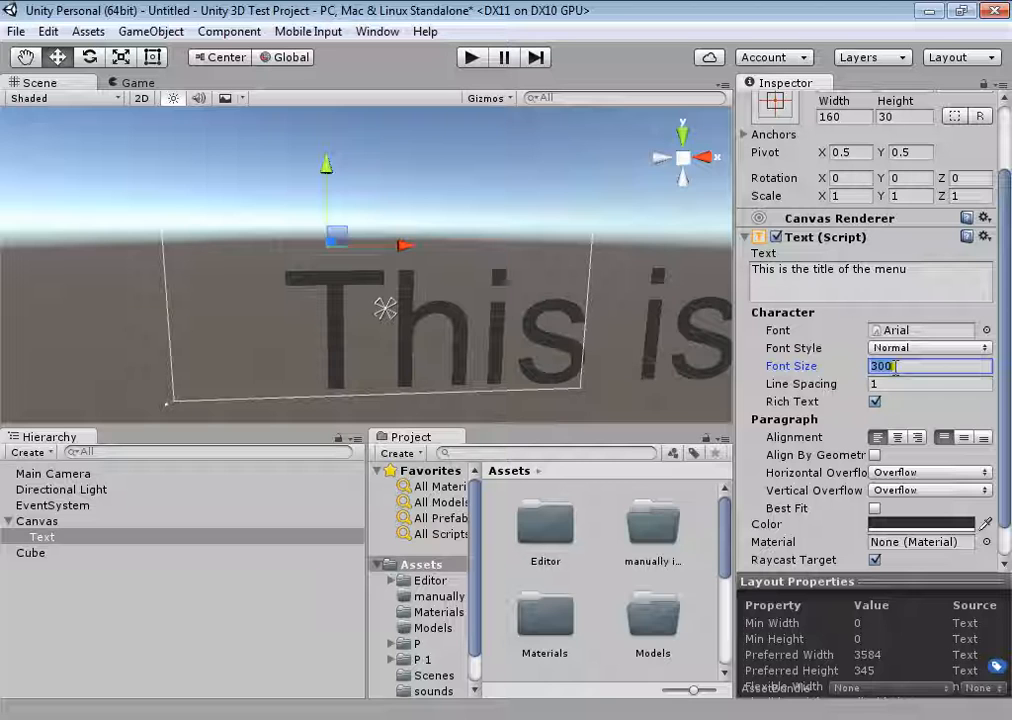
pyautogui.write('50')
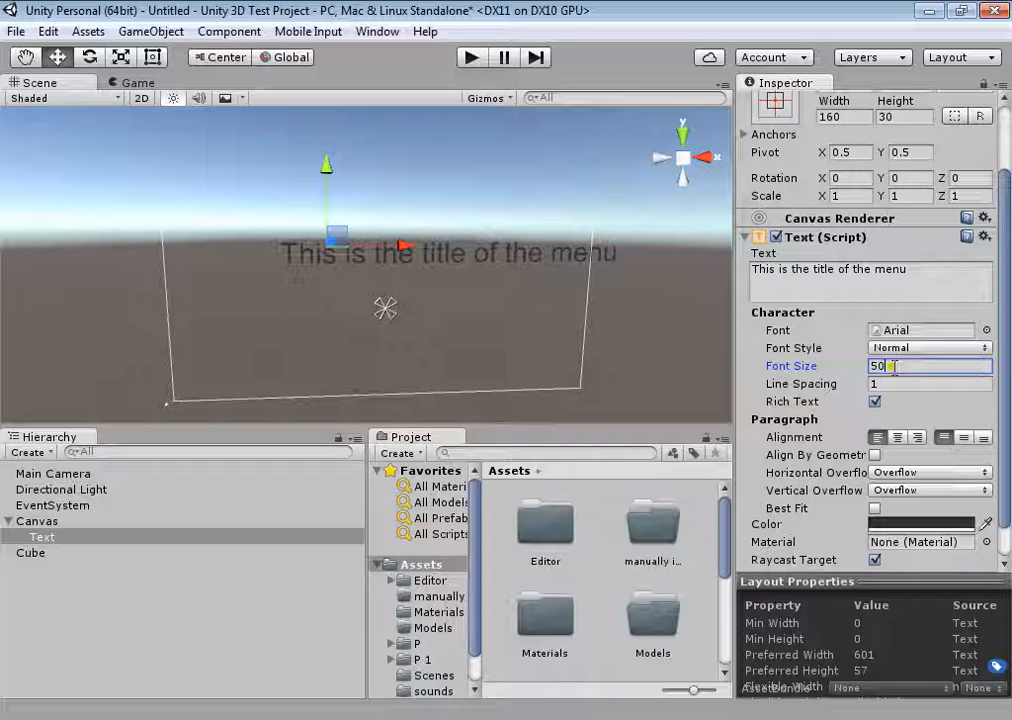
pyautogui.moveTo(395, 258); pyautogui.dragTo(340, 248)
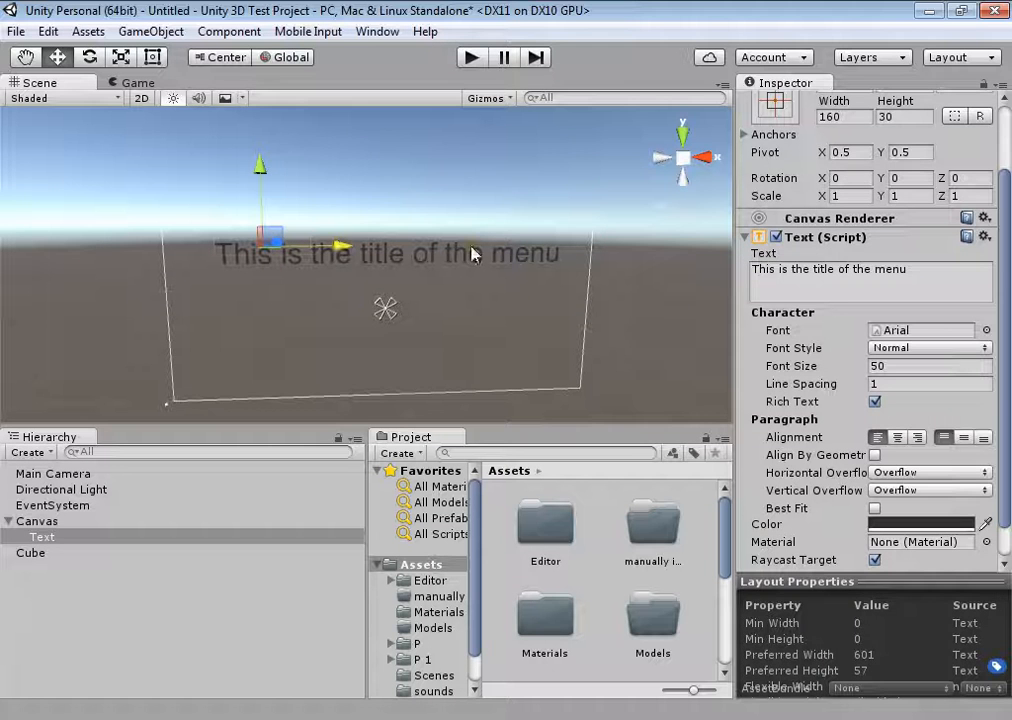
pyautogui.click(411, 254)
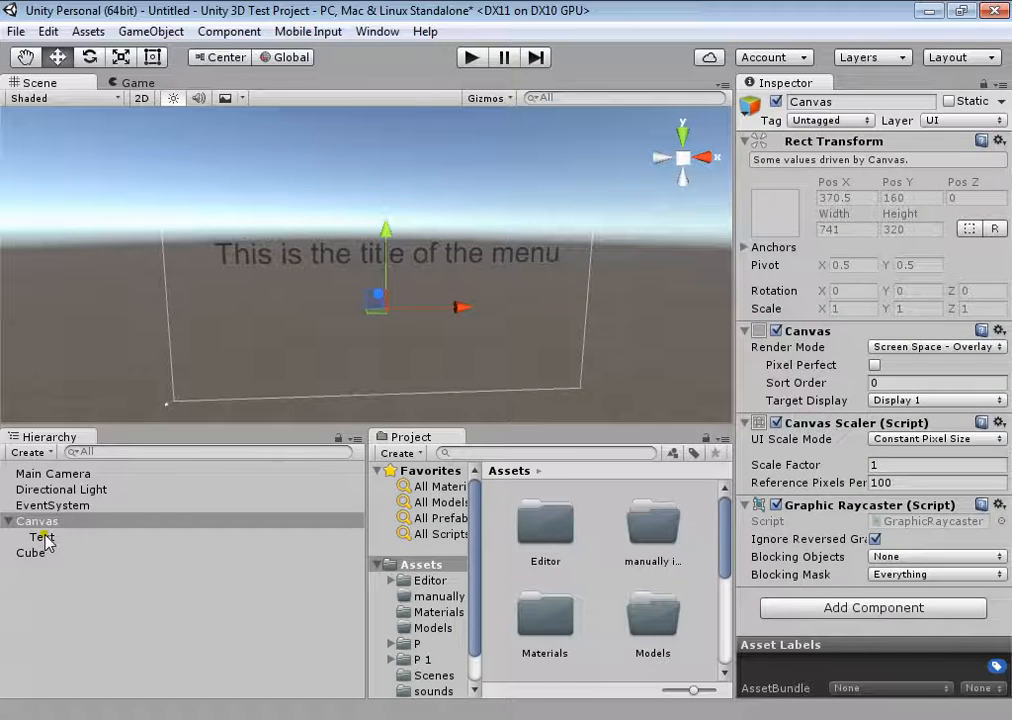
# Check which fonts are available for the title text, keeping Arial assigned.
pyautogui.click(53, 541)
pyautogui.scroll(-2, 1005, 435)
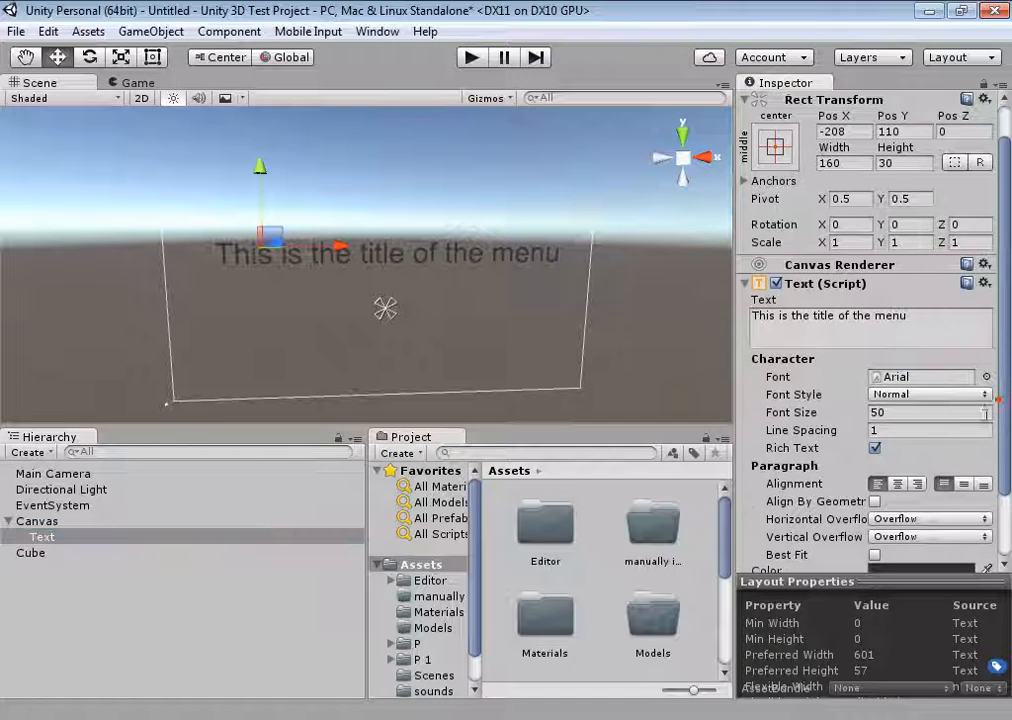
pyautogui.click(986, 377)
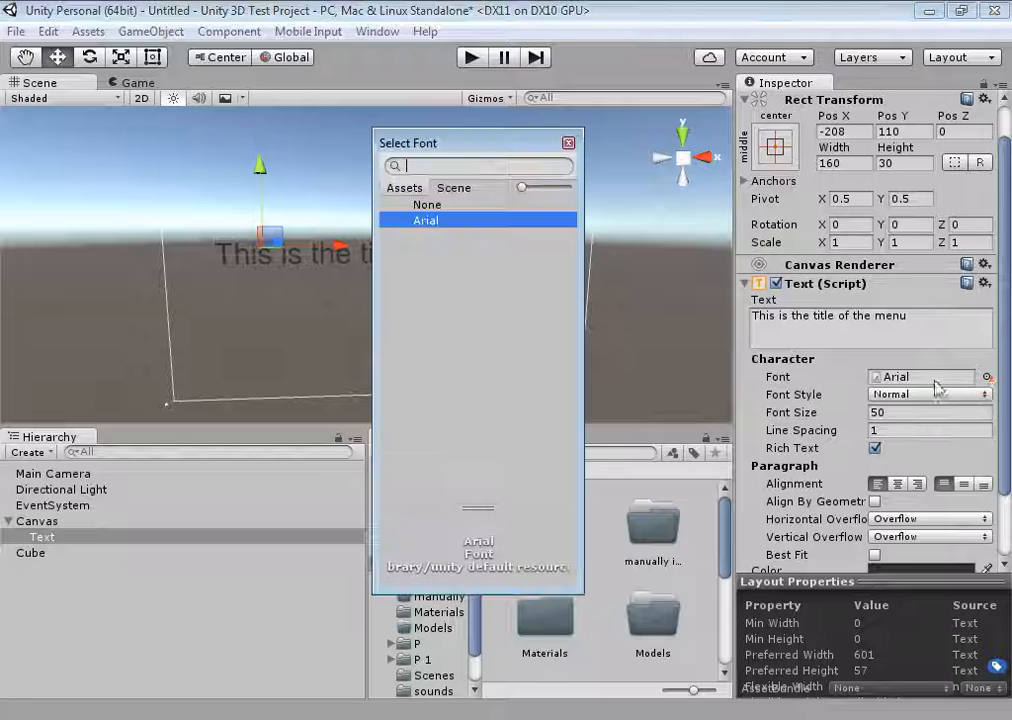
pyautogui.click(568, 143)
pyautogui.click(900, 378)
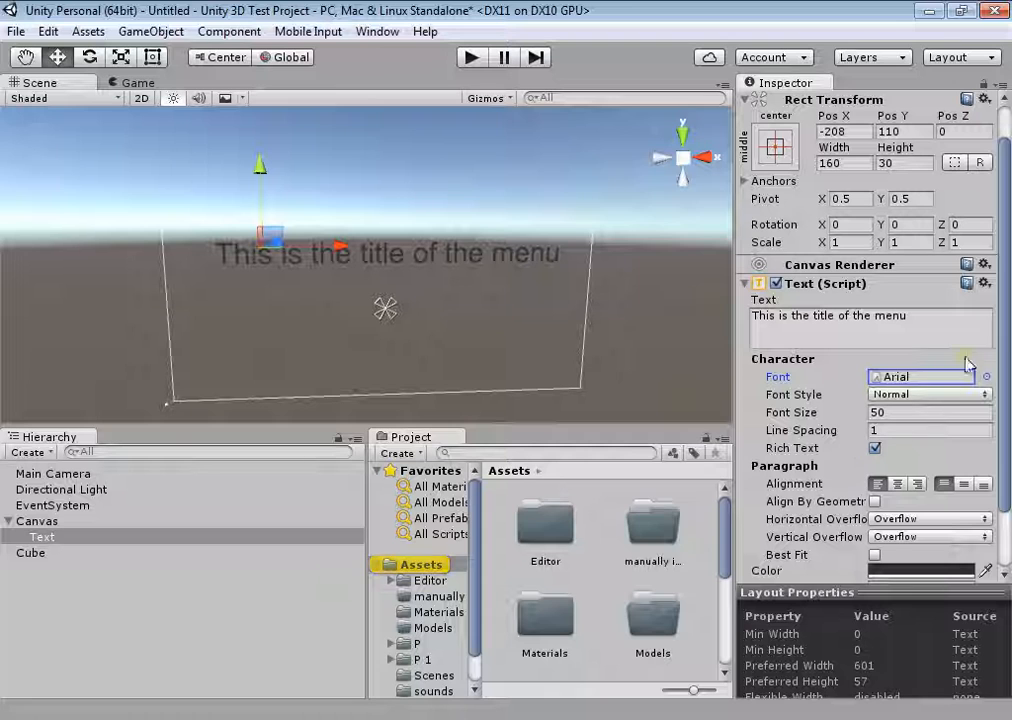
# Try the Bold, Italic, and Bold And Italic font styles on the title text, and return to Normal.
pyautogui.scroll(-3, 930, 368)
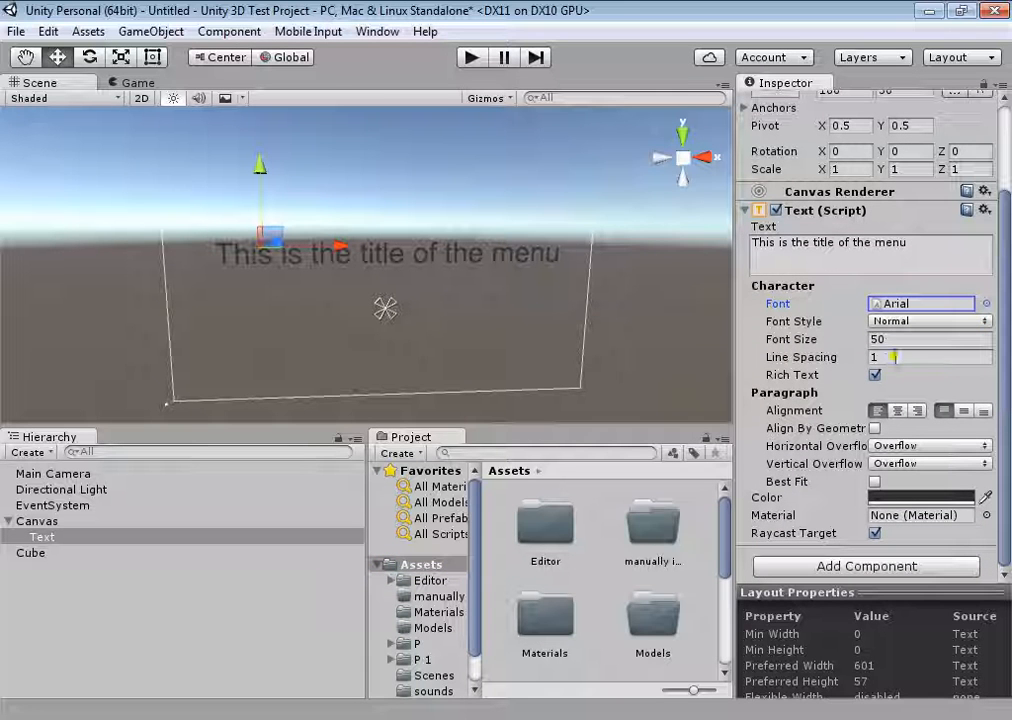
pyautogui.click(889, 321)
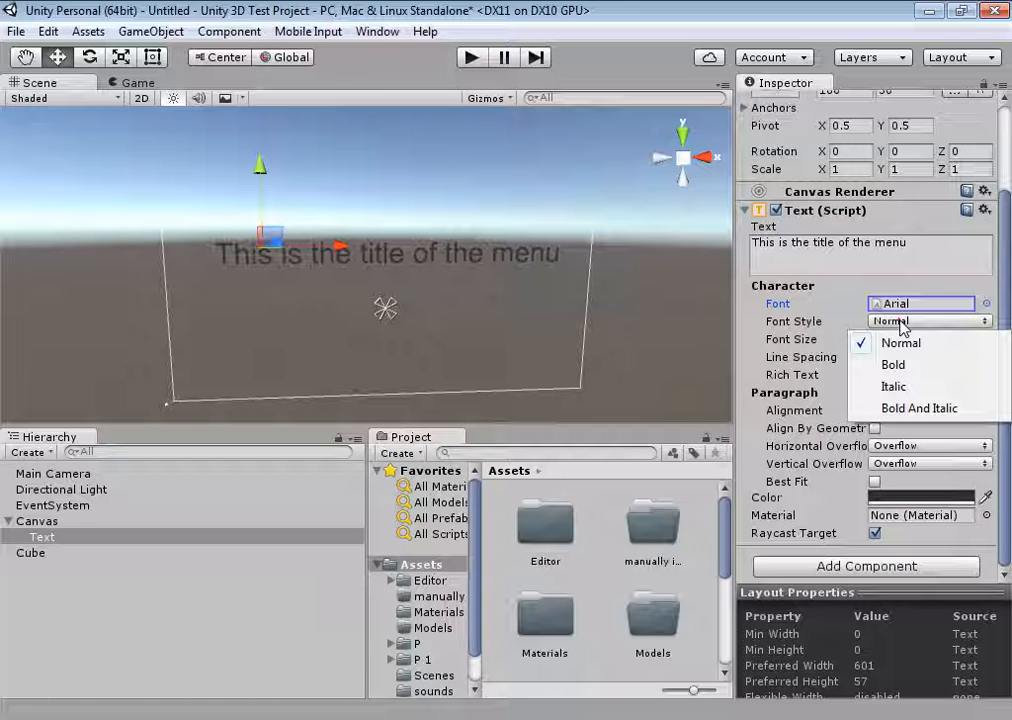
pyautogui.click(898, 366)
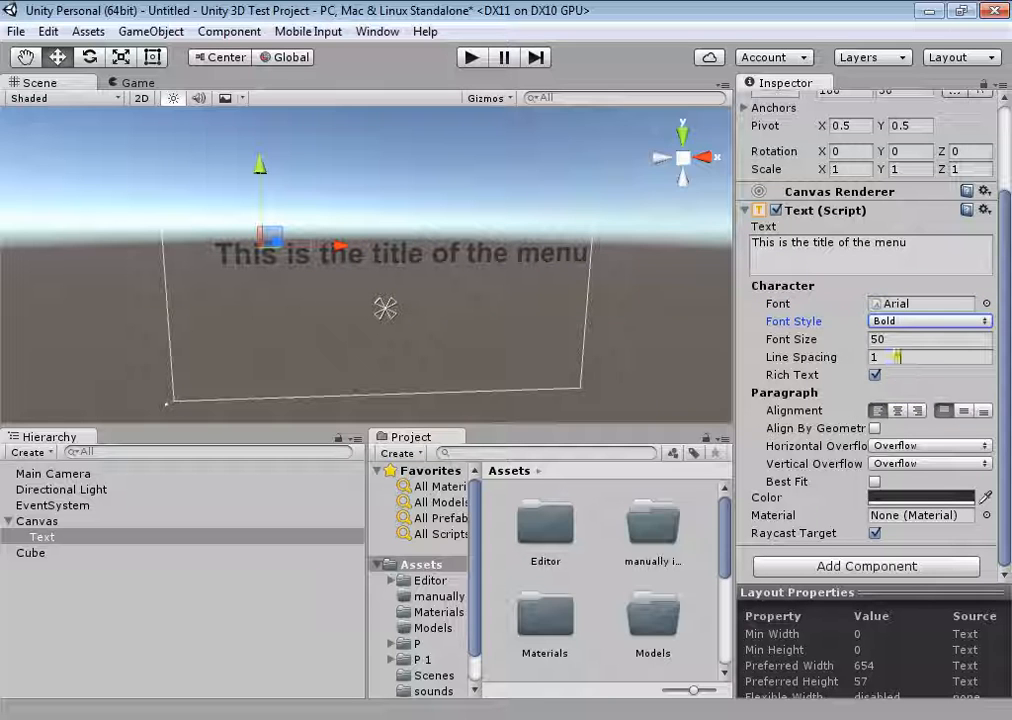
pyautogui.click(913, 321)
pyautogui.click(889, 386)
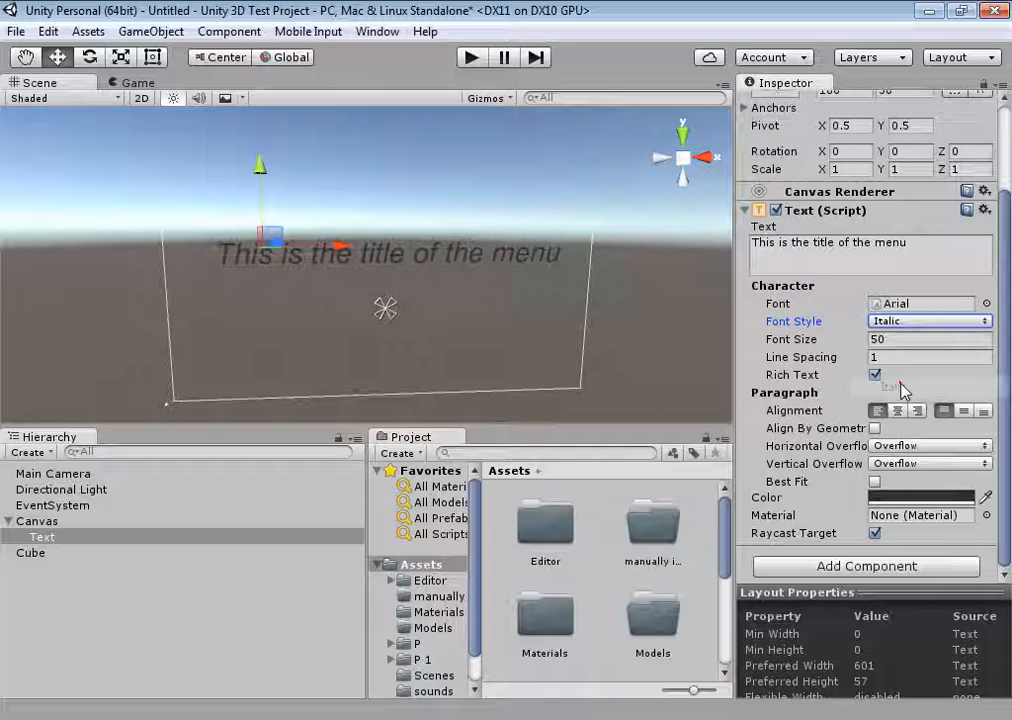
pyautogui.click(921, 322)
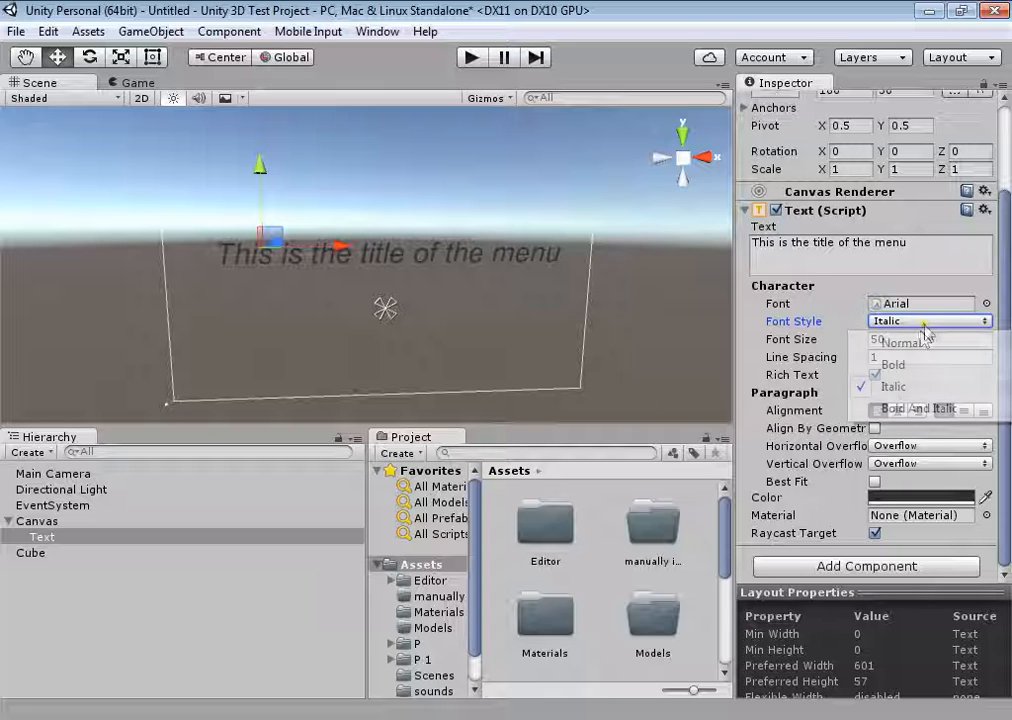
pyautogui.click(911, 410)
pyautogui.click(925, 321)
pyautogui.click(928, 345)
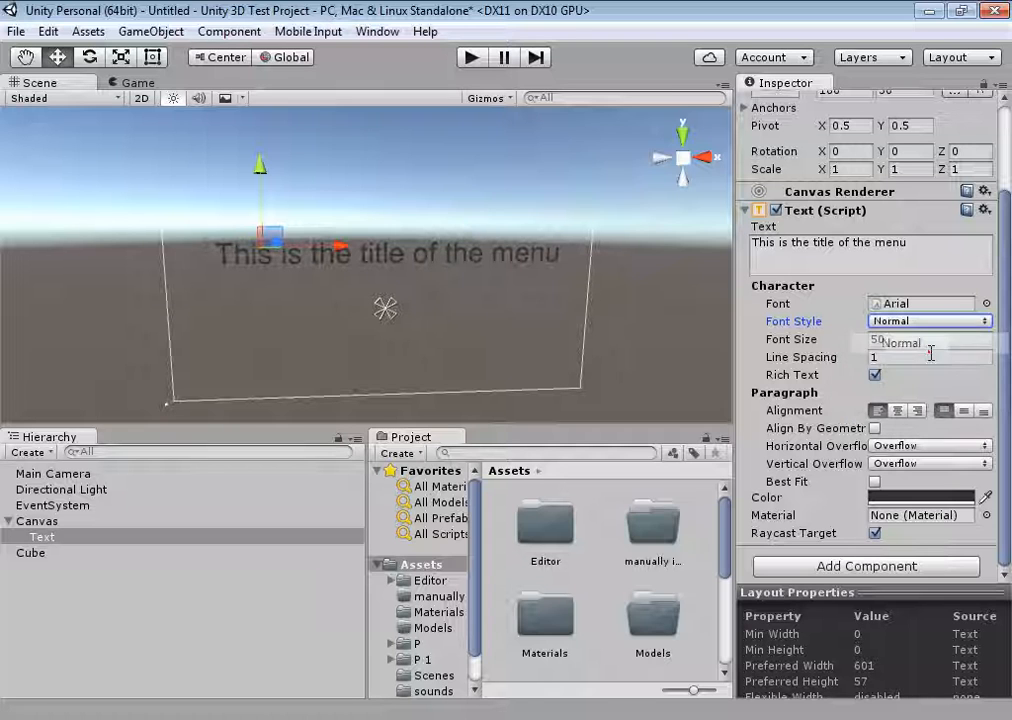
# Set the title text's line spacing to 10, and switch Rich Text off and on again.
pyautogui.click(897, 358)
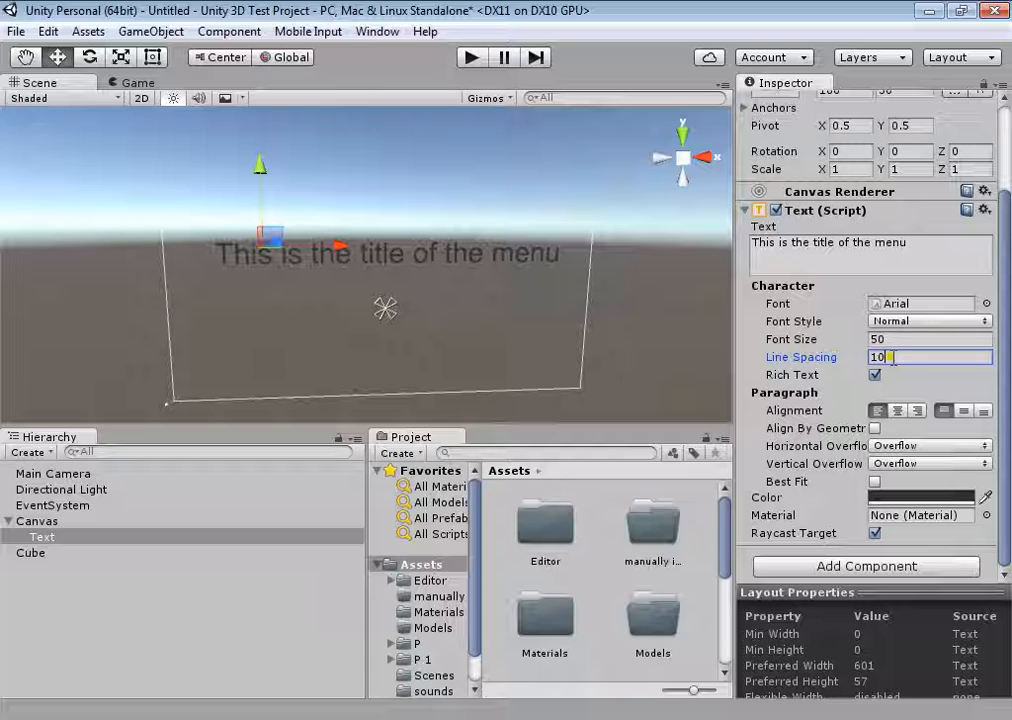
pyautogui.click(899, 378)
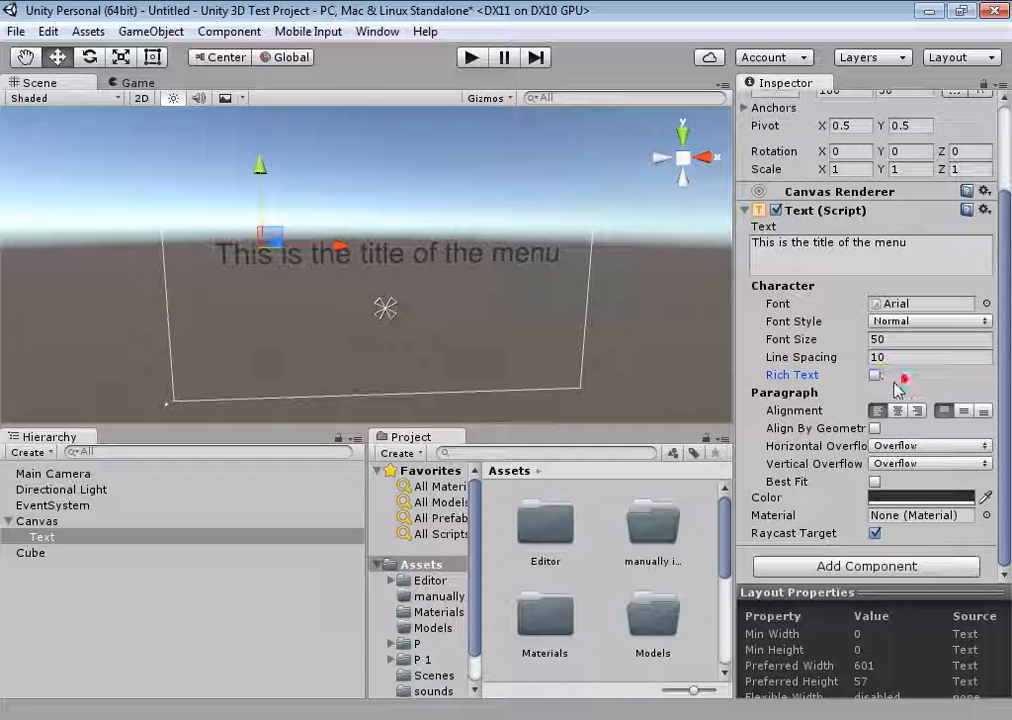
pyautogui.click(880, 377)
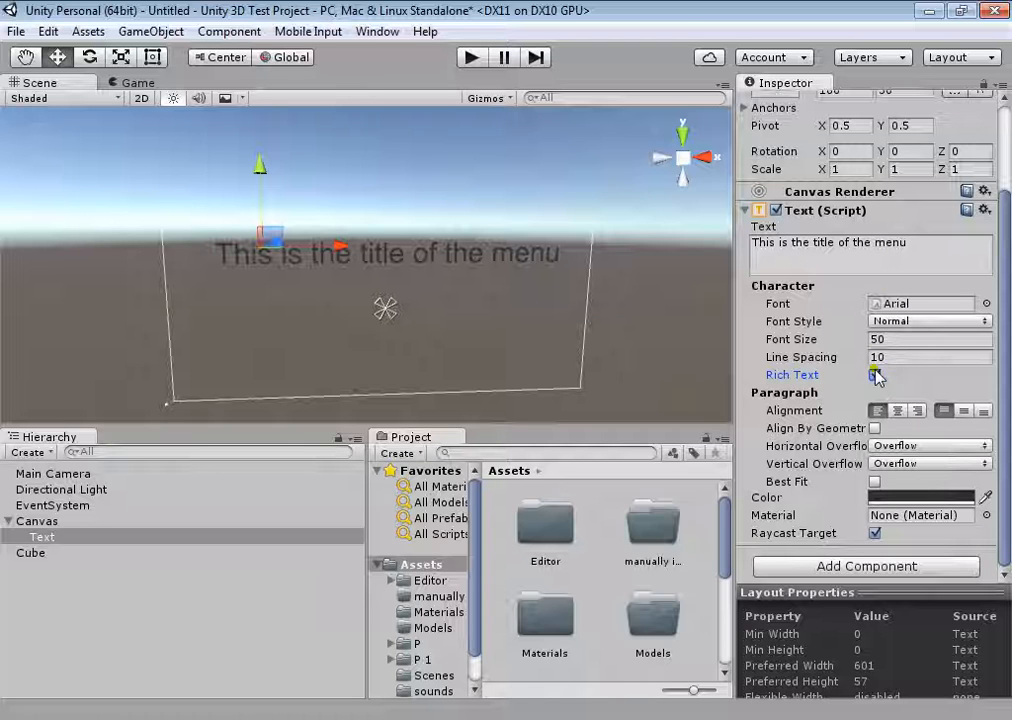
# Make the word "menu" bold in the title text by enclosing it in rich text tags as <b>menu</b>.
pyautogui.click(949, 245)
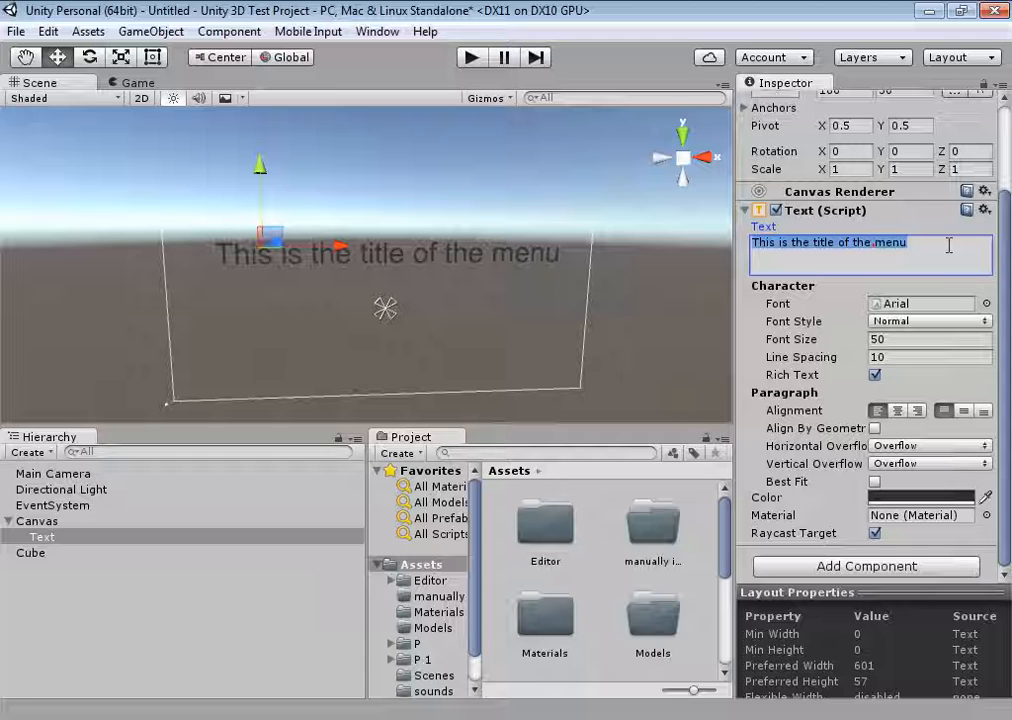
pyautogui.click(876, 244)
pyautogui.write('<b>menu')
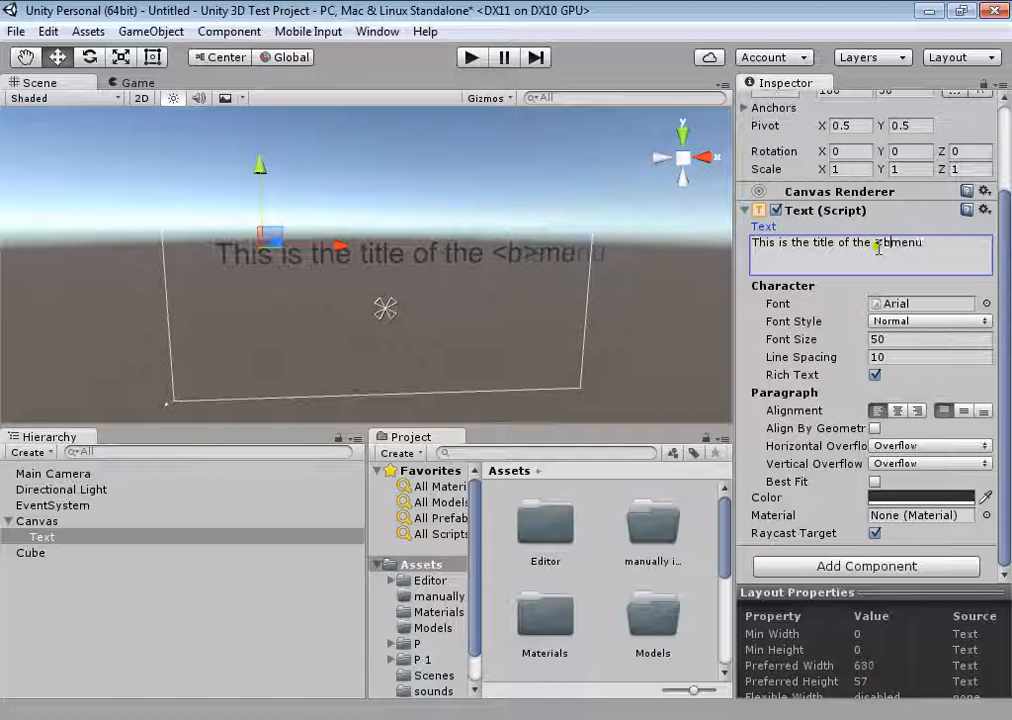
pyautogui.write('<b>')
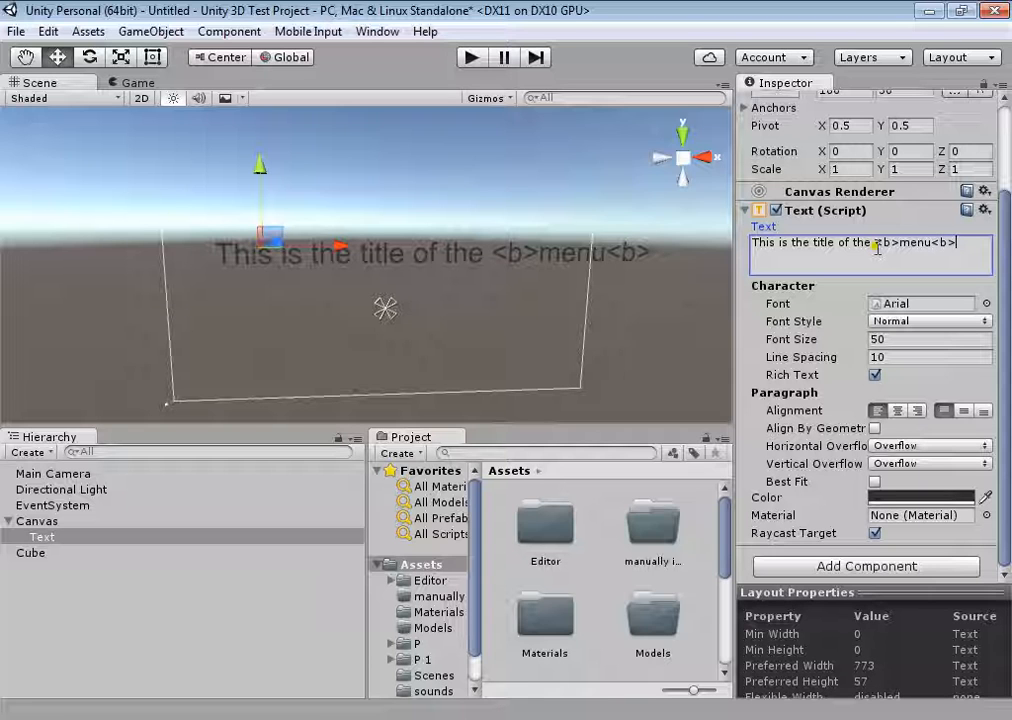
pyautogui.press('Right')
pyautogui.write('/')
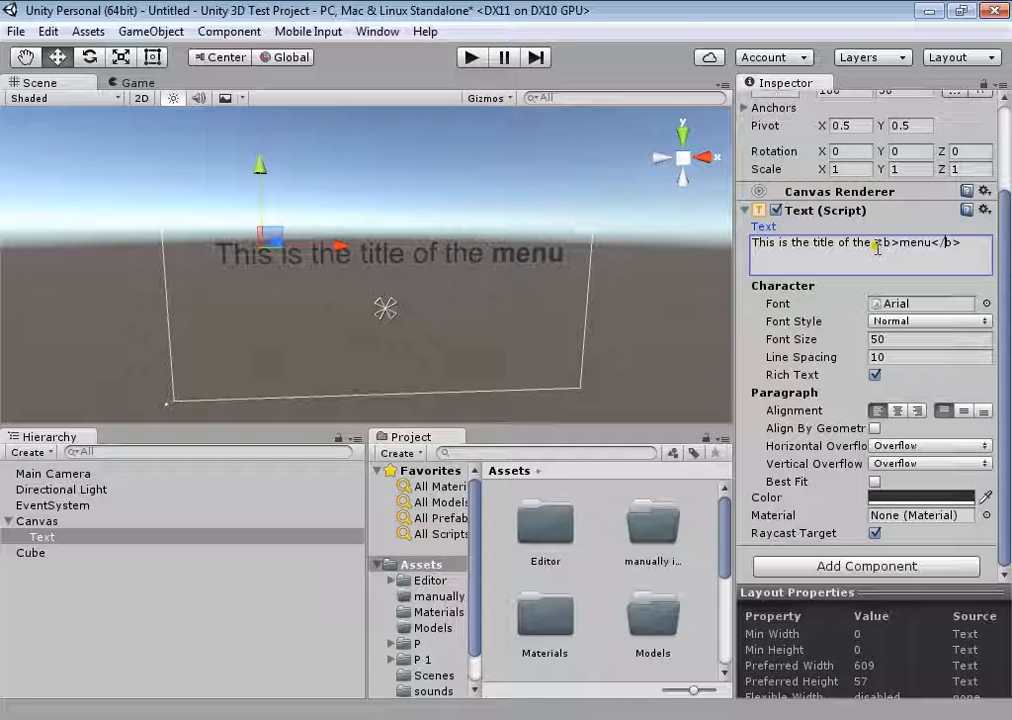
pyautogui.click(968, 246)
pyautogui.scroll(3, 512, 264)
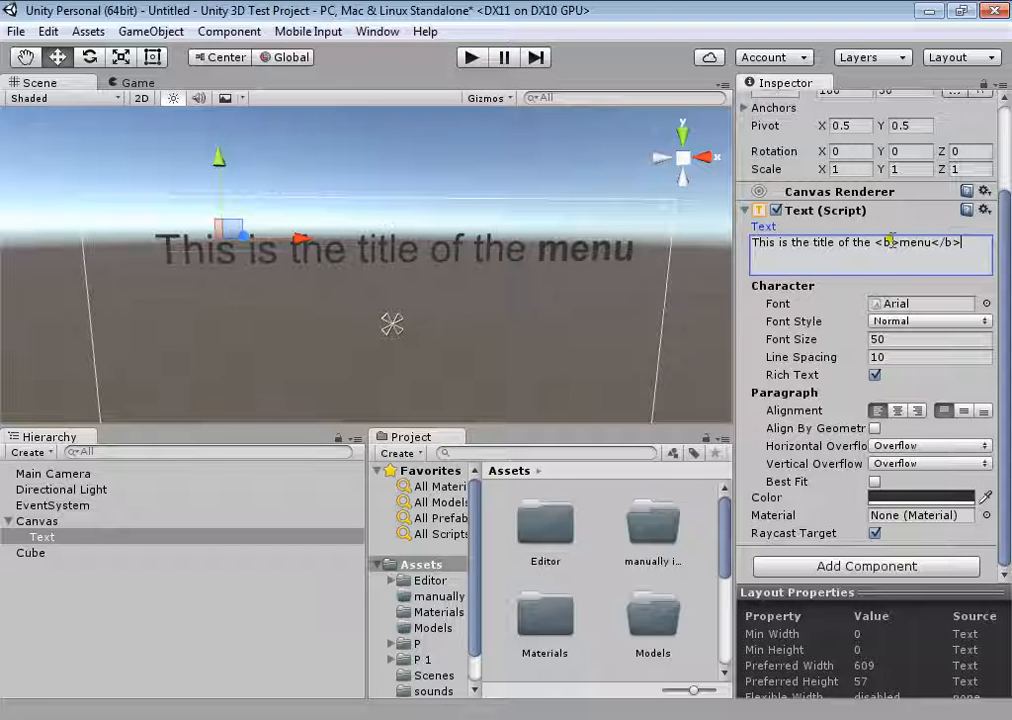
# Make the word "menu" italic instead of bold in the title text by changing its rich text tags to <i>menu</i>.
pyautogui.hotkey('shift', 'Left')
pyautogui.write('is ')
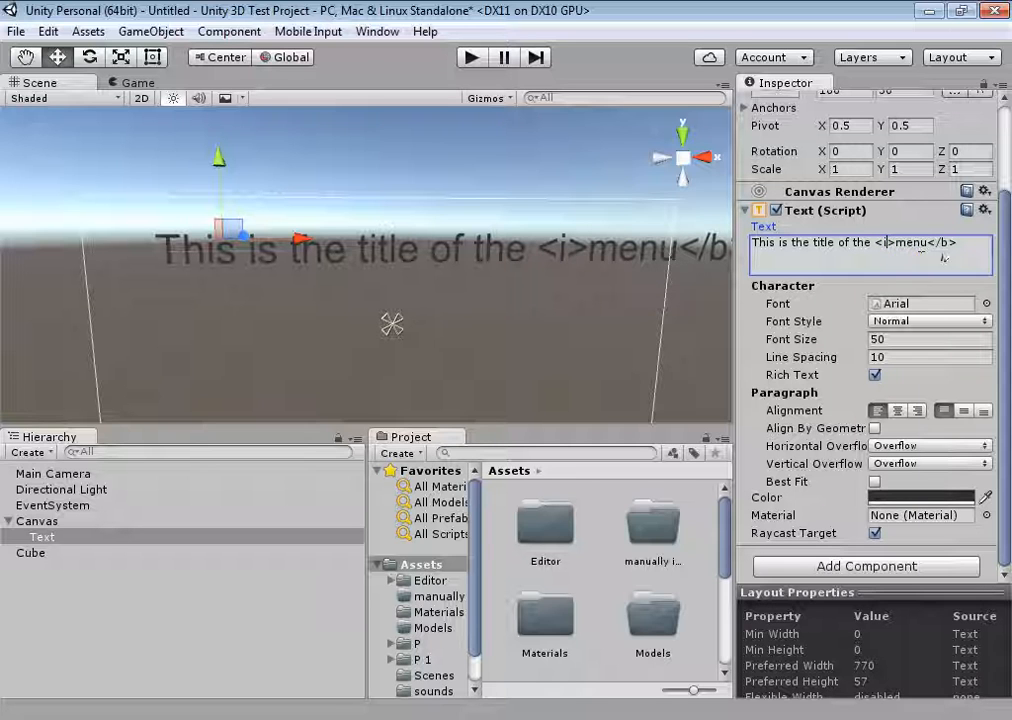
pyautogui.write('i')
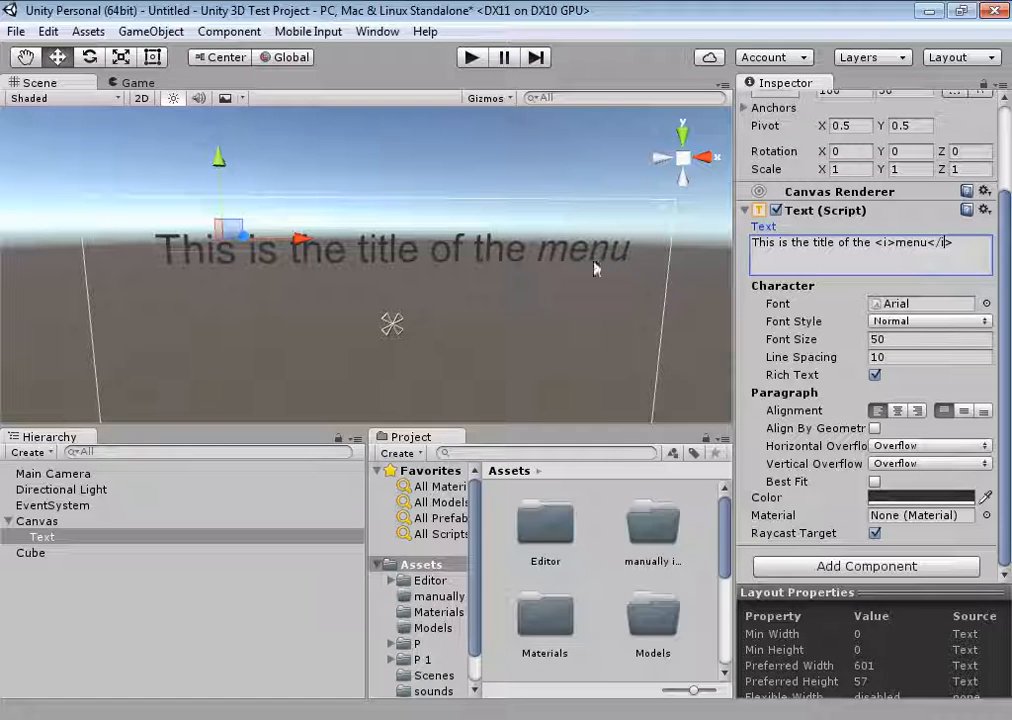
pyautogui.moveTo(571, 287)
pyautogui.keyDown('alt'); pyautogui.mouseDown()
pyautogui.moveTo(532, 285)
pyautogui.moveTo(567, 282)
pyautogui.moveTo(560, 255)
pyautogui.moveTo(556, 264)
pyautogui.moveTo(582, 266)
pyautogui.mouseUp(); pyautogui.keyUp('alt')
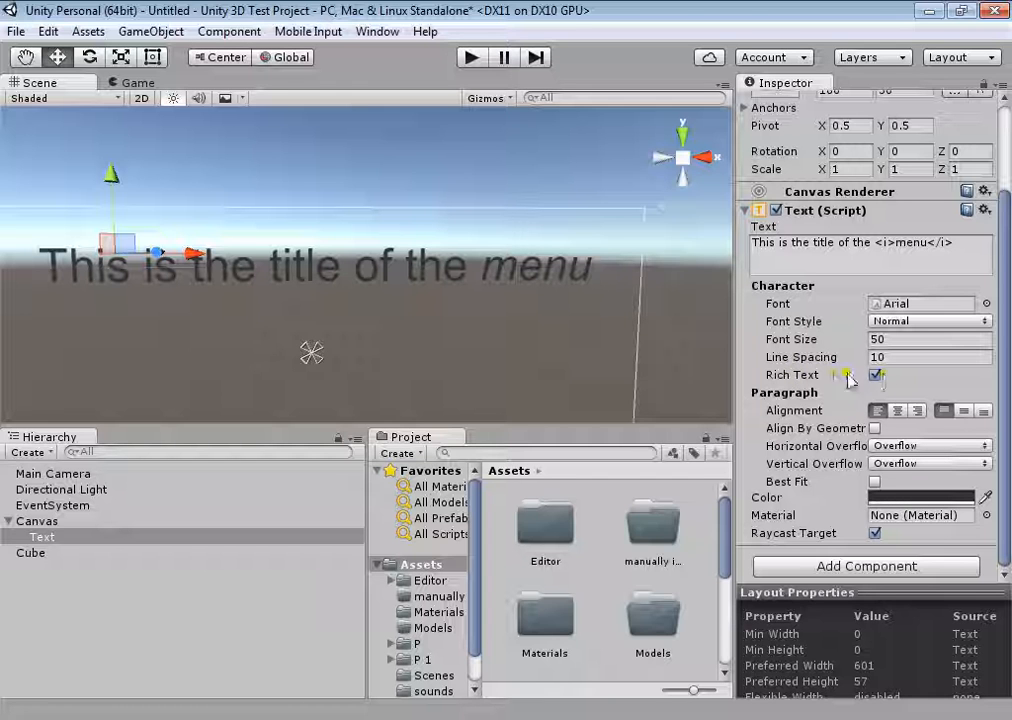
# Switch Rich Text off for the italic-tagged title text to compare the rendering, and switch it on again.
pyautogui.click(876, 375)
pyautogui.keyDown('alt'); pyautogui.moveTo(468, 225); pyautogui.dragTo(650, 312); pyautogui.keyUp('alt')
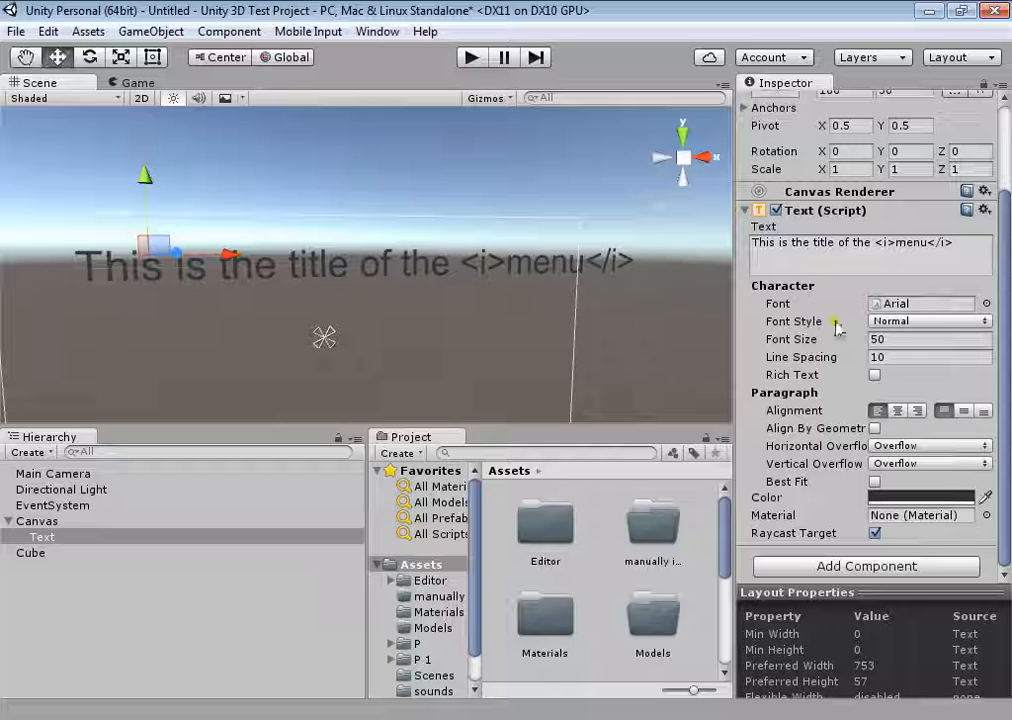
pyautogui.click(876, 375)
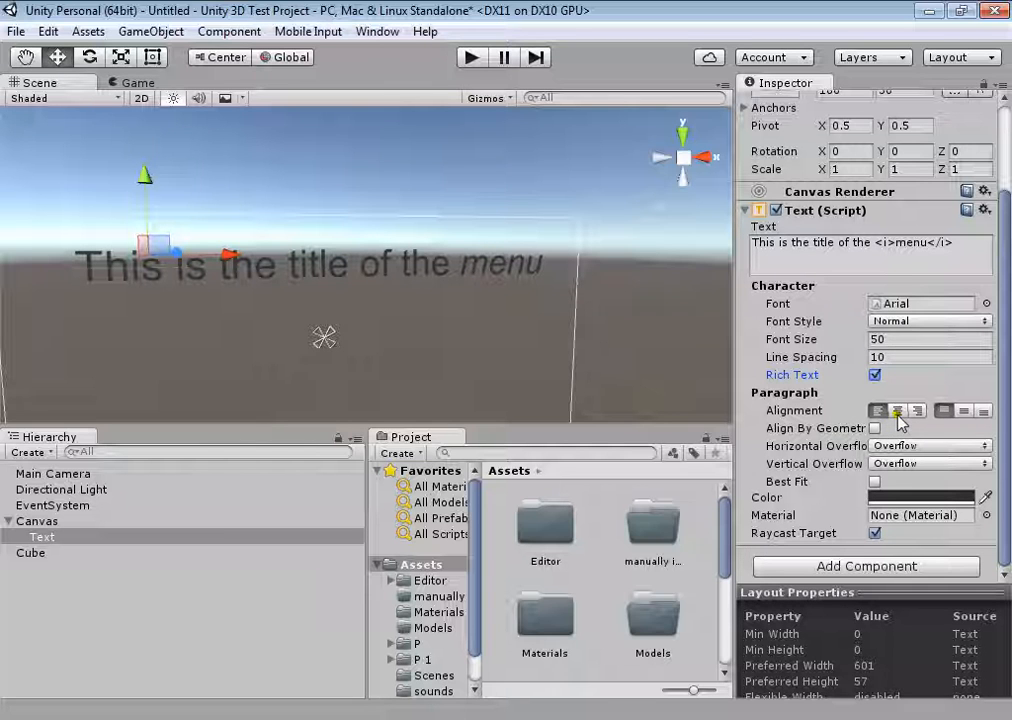
# Try the center and right horizontal alignments on the title text, and return it to left alignment.
pyautogui.click(897, 410)
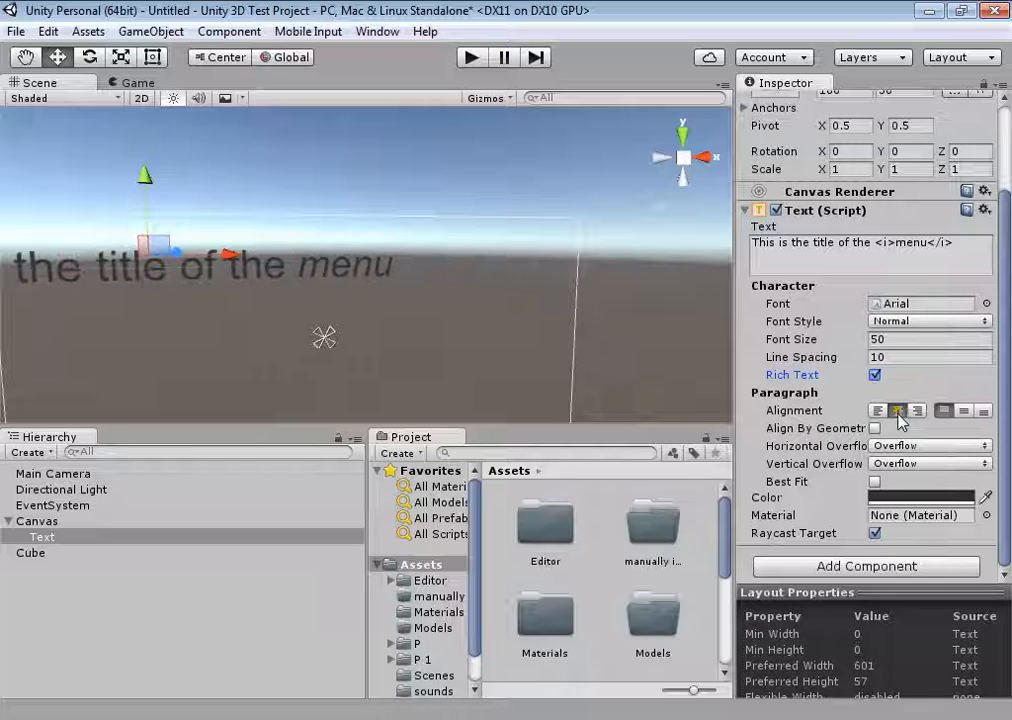
pyautogui.keyDown('alt'); pyautogui.moveTo(520, 318); pyautogui.dragTo(463, 332); pyautogui.keyUp('alt')
pyautogui.click(897, 410)
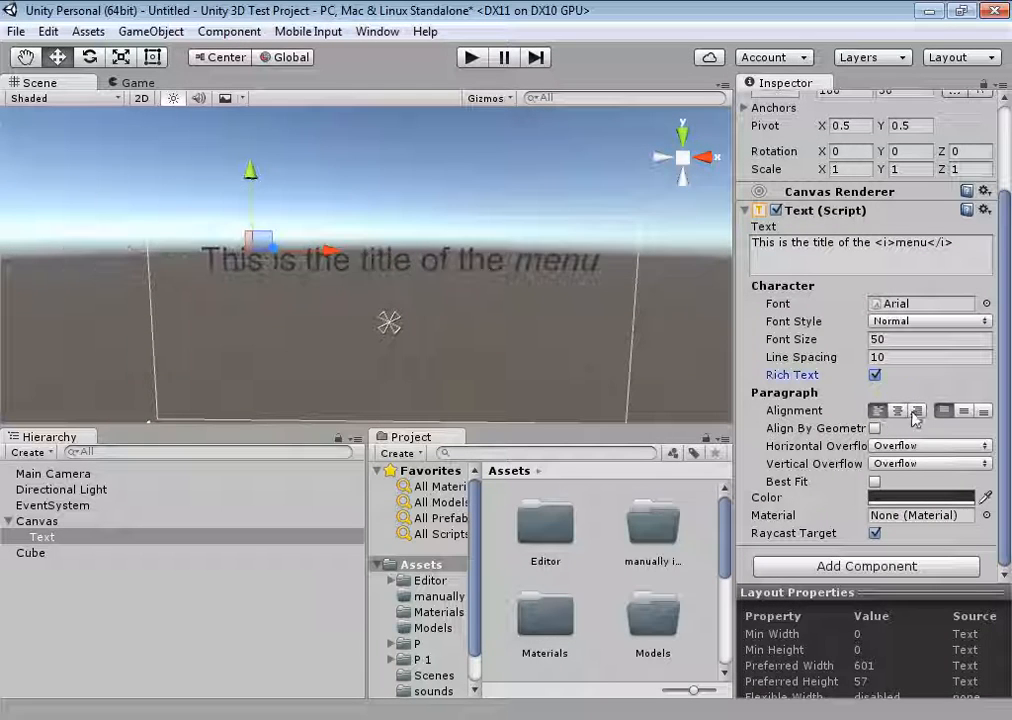
pyautogui.click(917, 410)
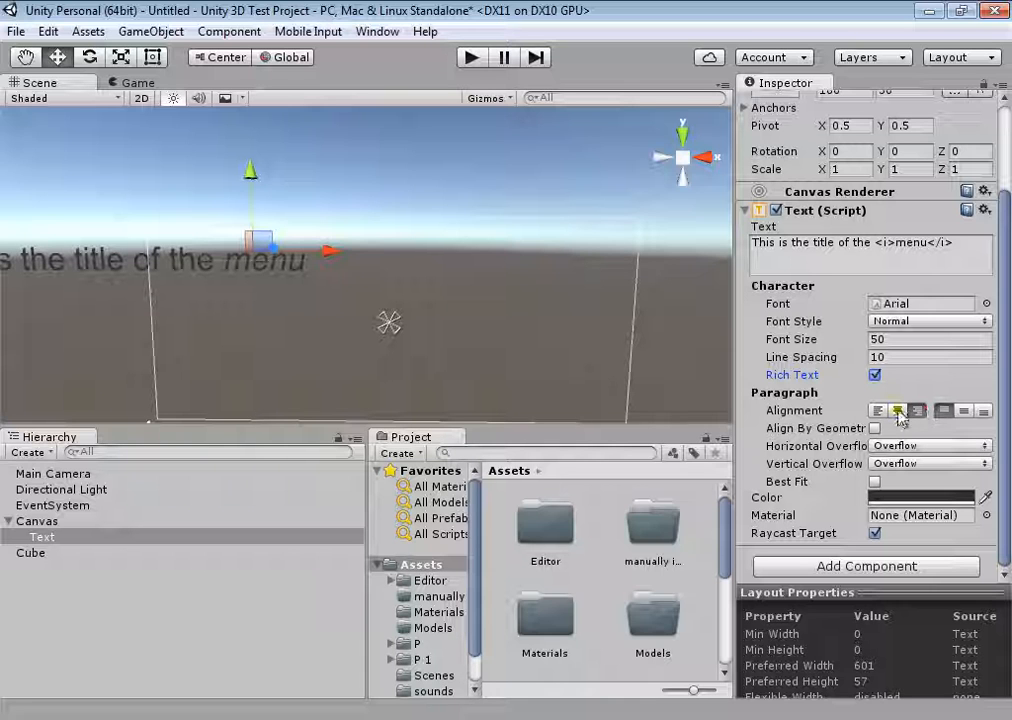
pyautogui.click(897, 410)
pyautogui.click(877, 410)
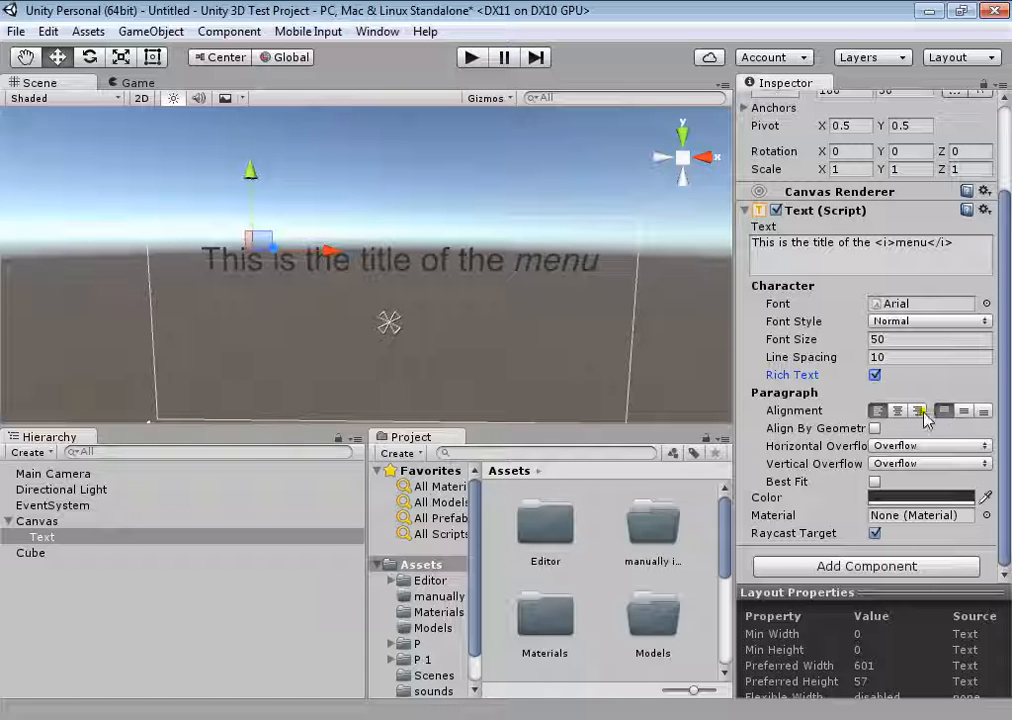
# Try the vertical alignments on the title text, leaving it bottom-aligned, and enable Align By Geometry.
pyautogui.click(965, 414)
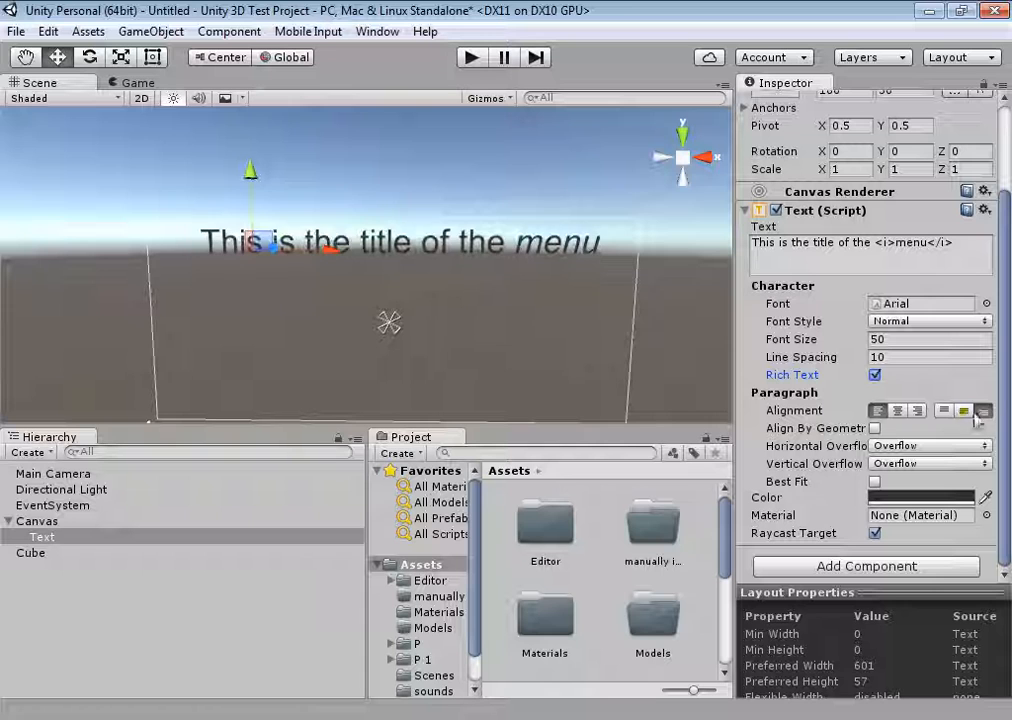
pyautogui.click(984, 411)
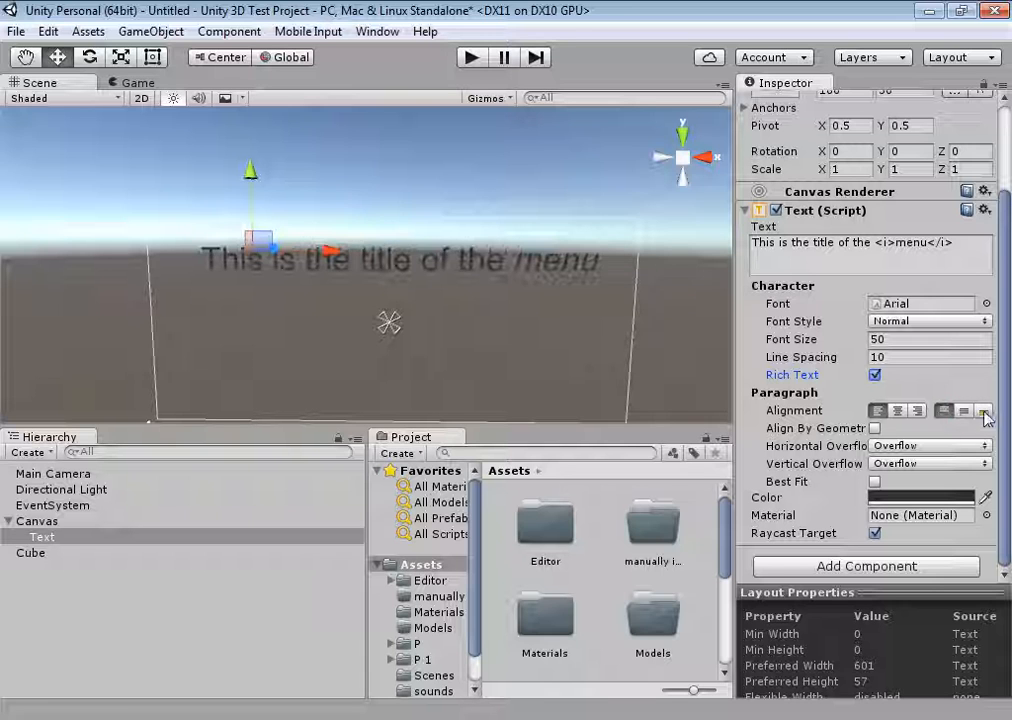
pyautogui.click(961, 411)
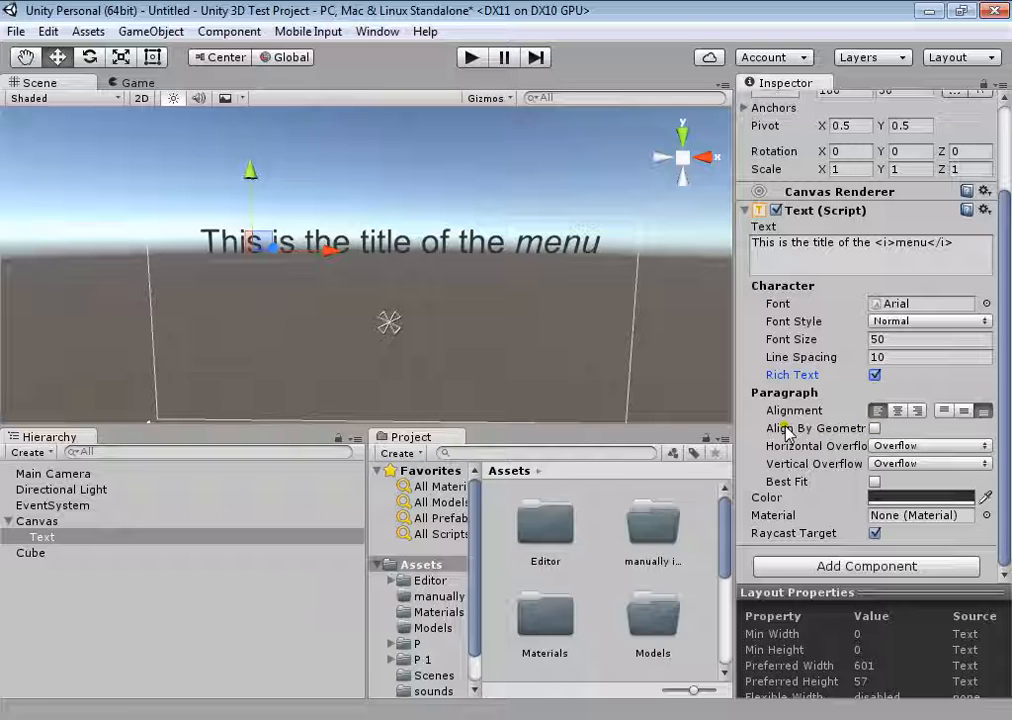
pyautogui.click(875, 429)
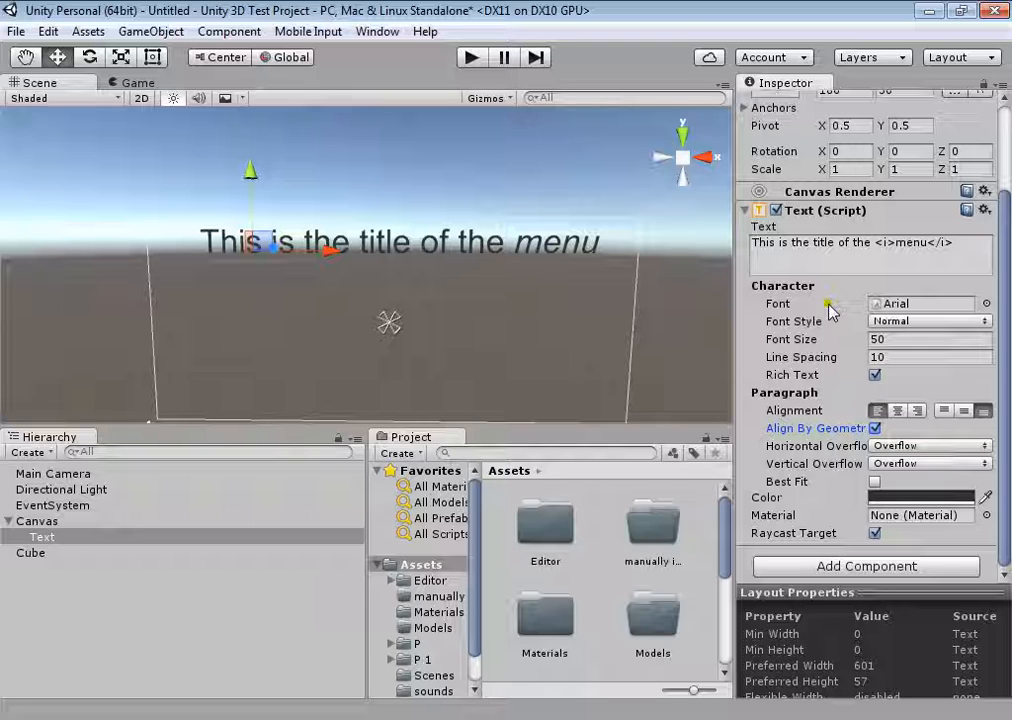
# Enable Best Fit on the title text and check it in an undocked, resized Game view, docking that view beside the Scene view again.
pyautogui.click(875, 481)
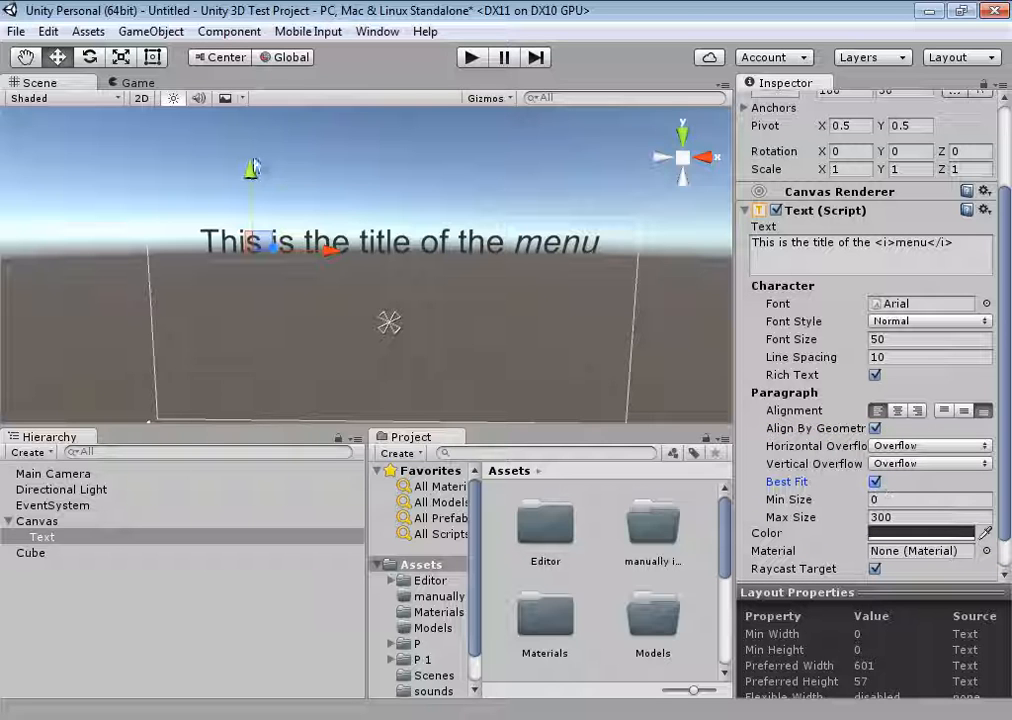
pyautogui.click(137, 82)
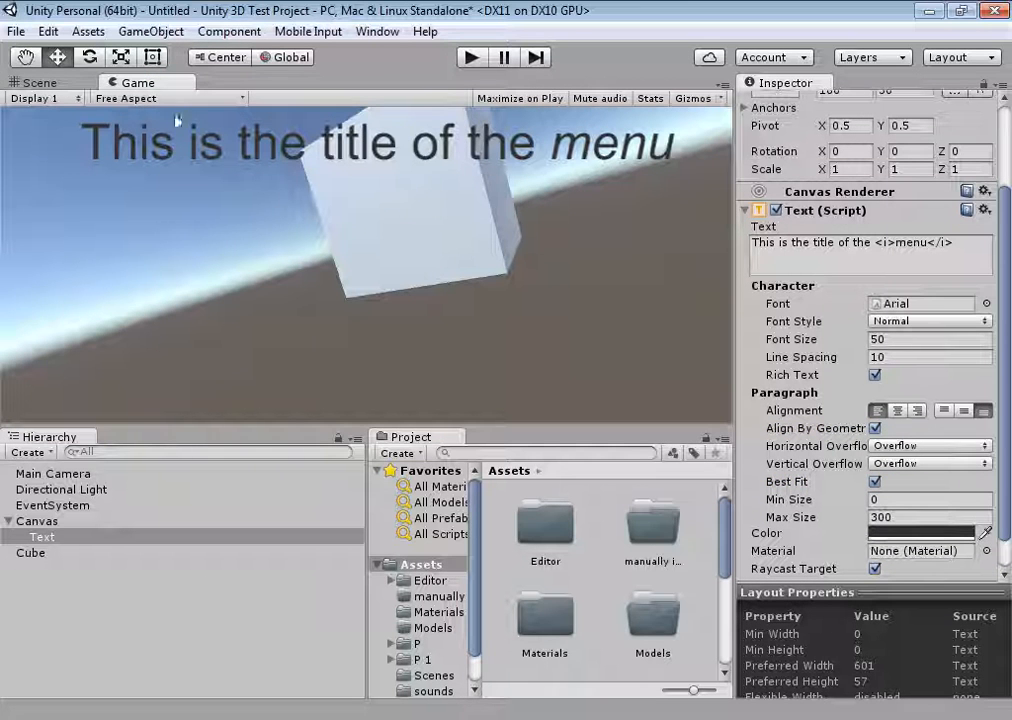
pyautogui.moveTo(160, 88); pyautogui.dragTo(173, 135)
pyautogui.moveTo(249, 157); pyautogui.dragTo(426, 176)
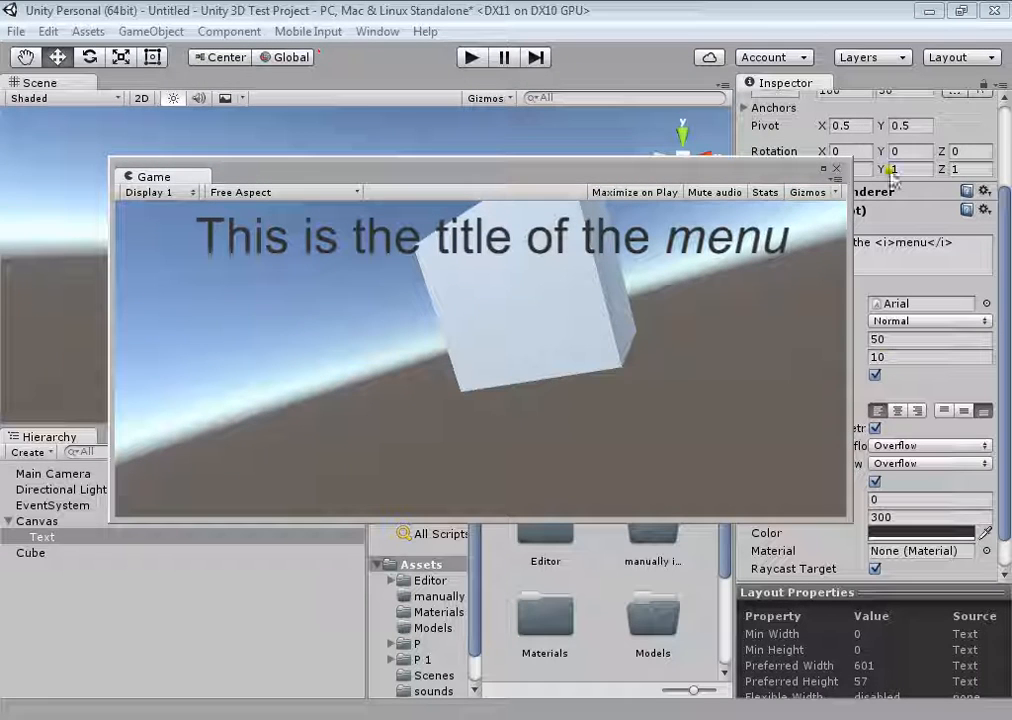
pyautogui.moveTo(694, 178); pyautogui.dragTo(585, 166)
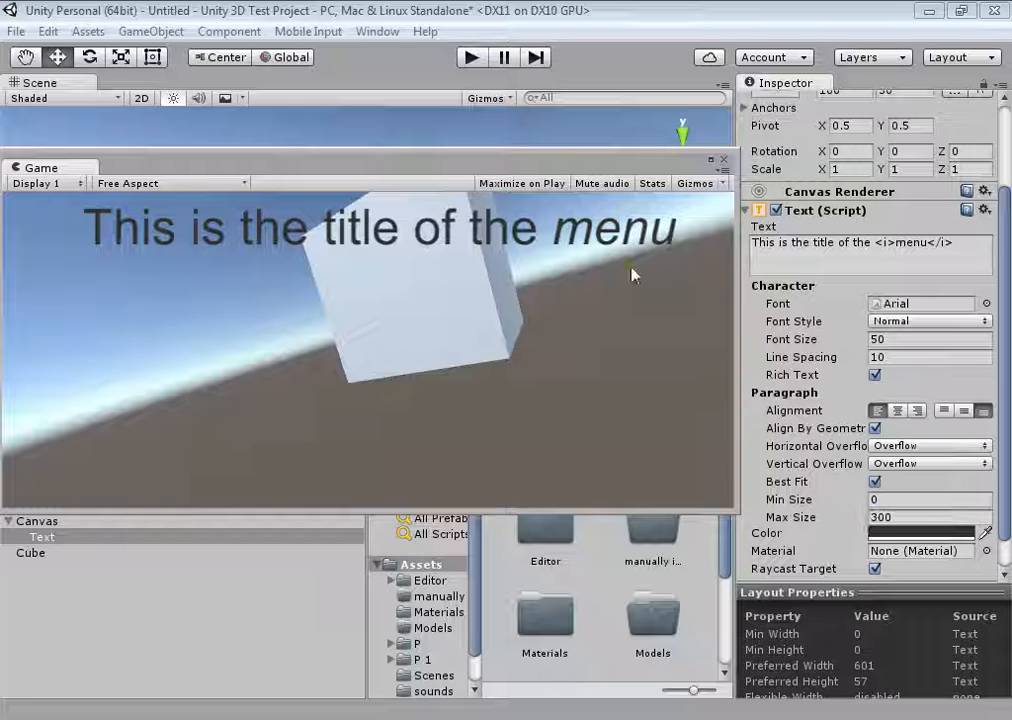
pyautogui.moveTo(513, 165); pyautogui.dragTo(575, 179)
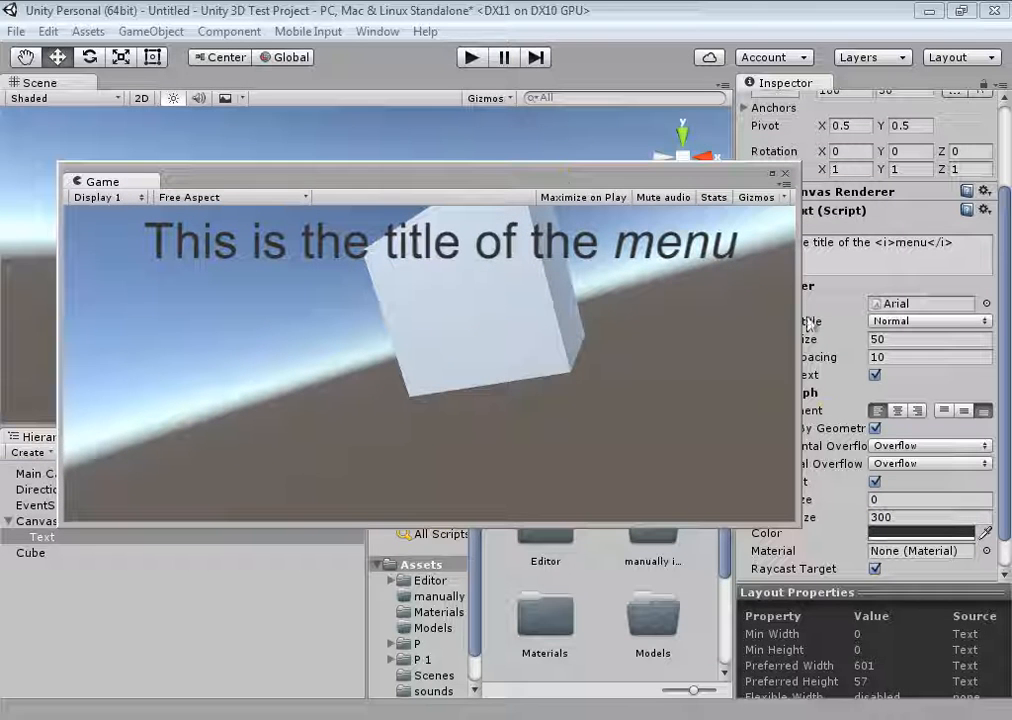
pyautogui.moveTo(795, 517); pyautogui.dragTo(525, 462)
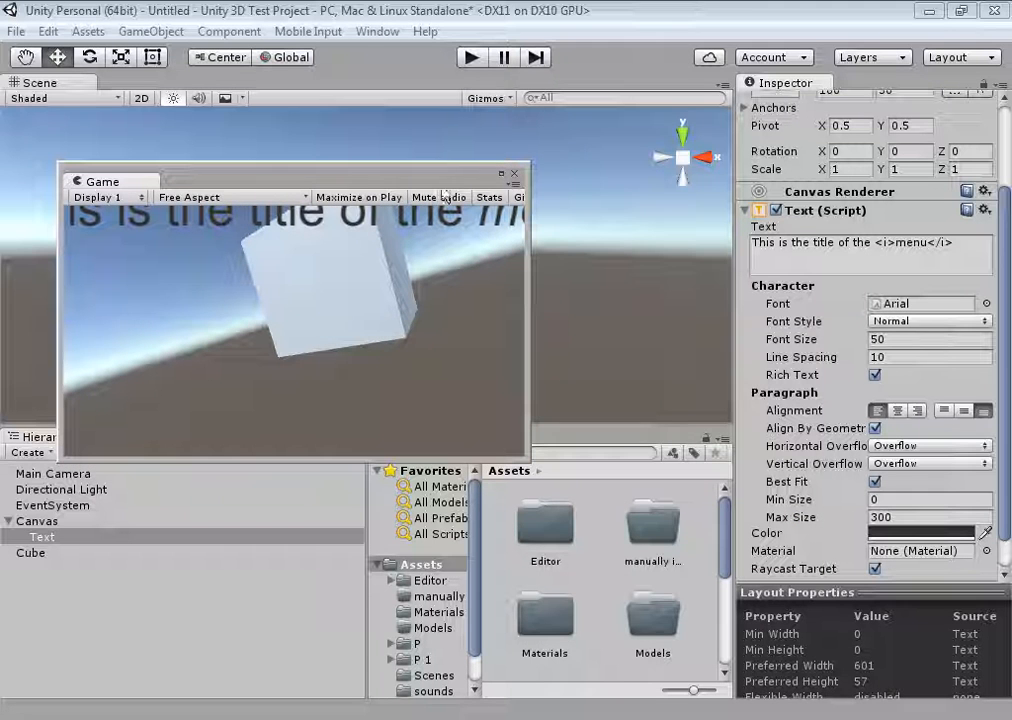
pyautogui.moveTo(518, 165); pyautogui.dragTo(428, 219)
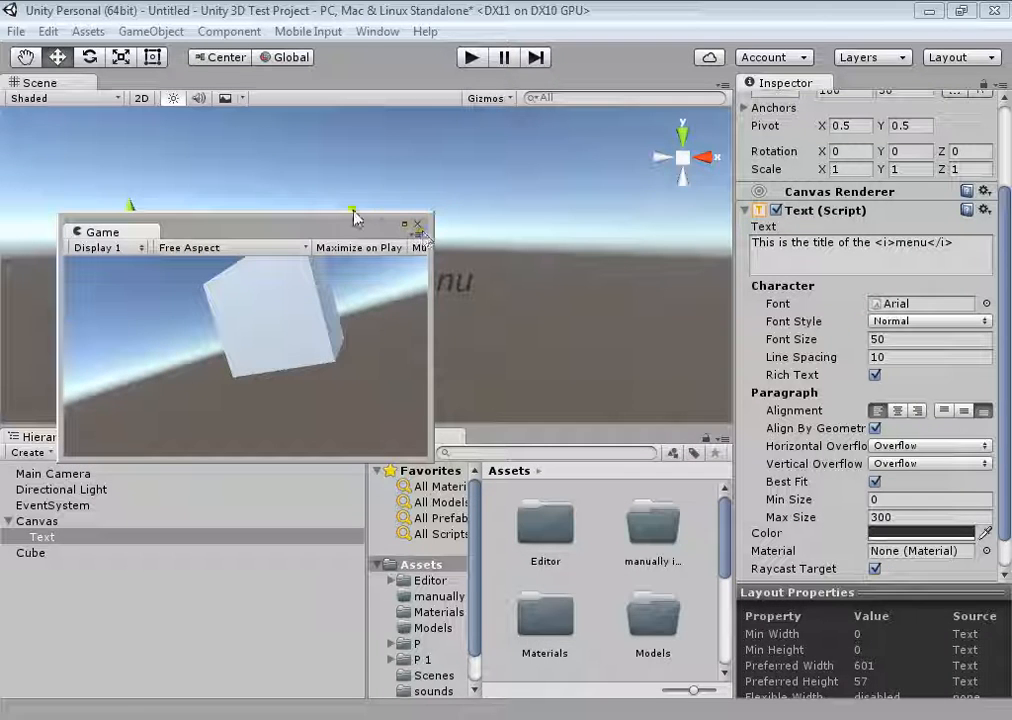
pyautogui.moveTo(289, 232); pyautogui.dragTo(546, 234)
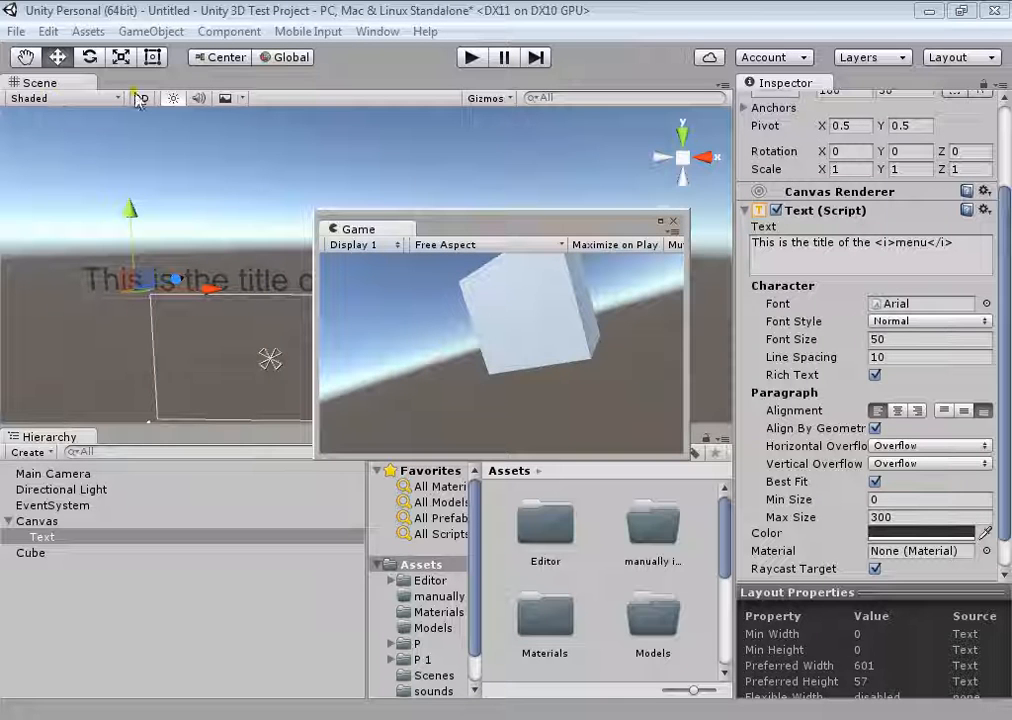
pyautogui.moveTo(471, 230); pyautogui.dragTo(155, 100)
pyautogui.click(48, 86)
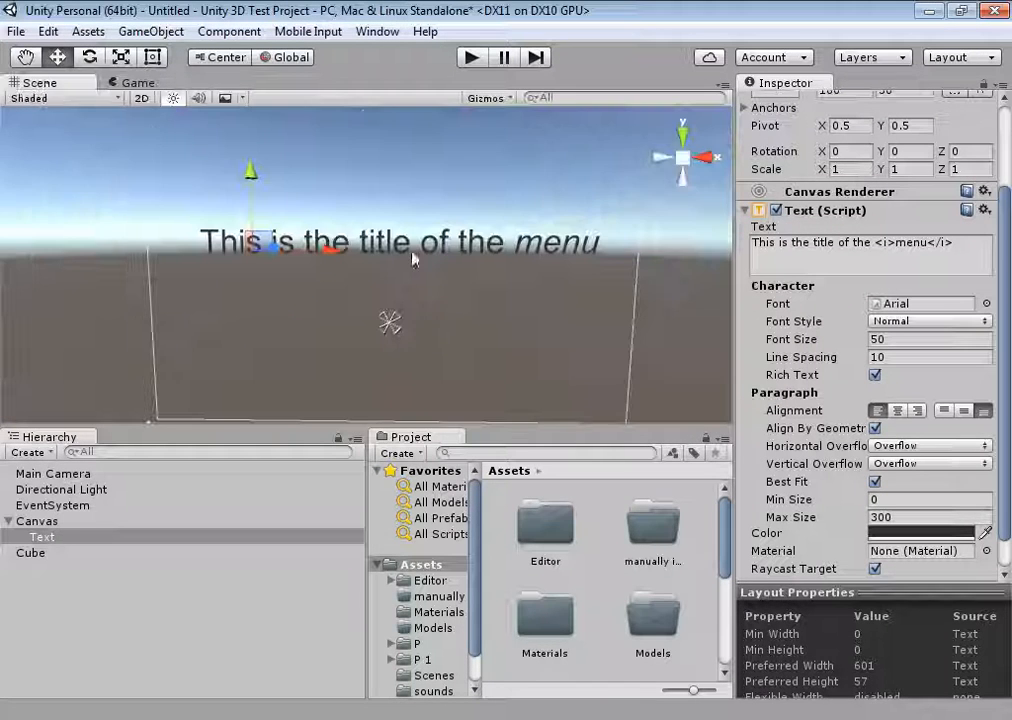
# Set the title text's horizontal overflow to Wrap and vertical overflow to Truncate, and move it to the upper middle of the canvas.
pyautogui.moveTo(253, 190); pyautogui.dragTo(240, 262)
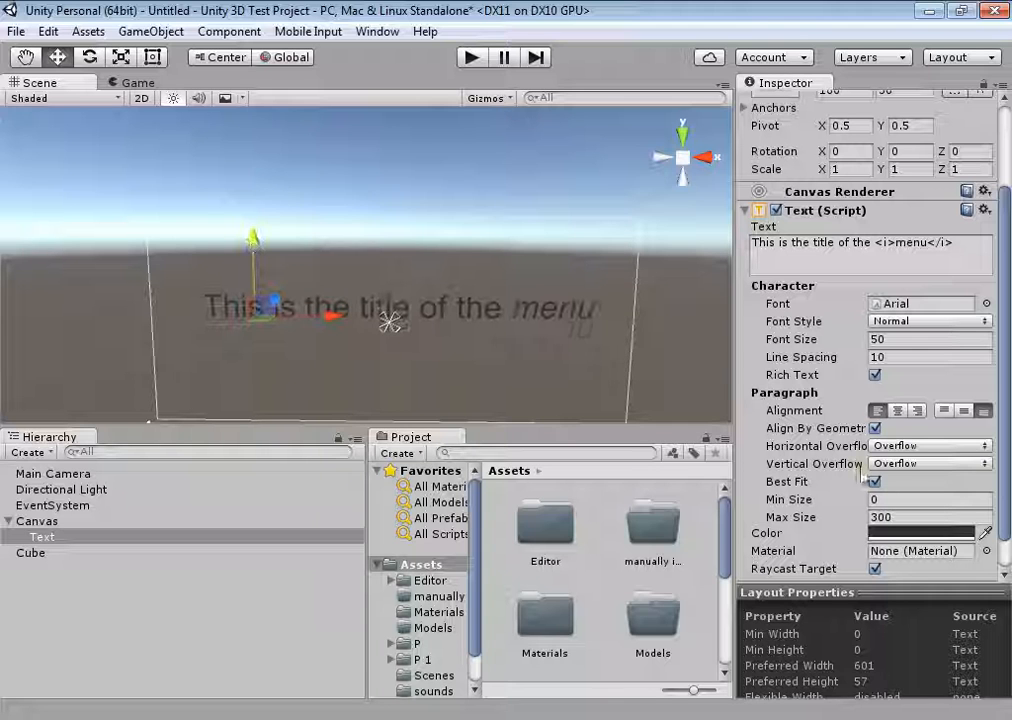
pyautogui.click(900, 463)
pyautogui.click(893, 486)
pyautogui.click(900, 445)
pyautogui.click(899, 468)
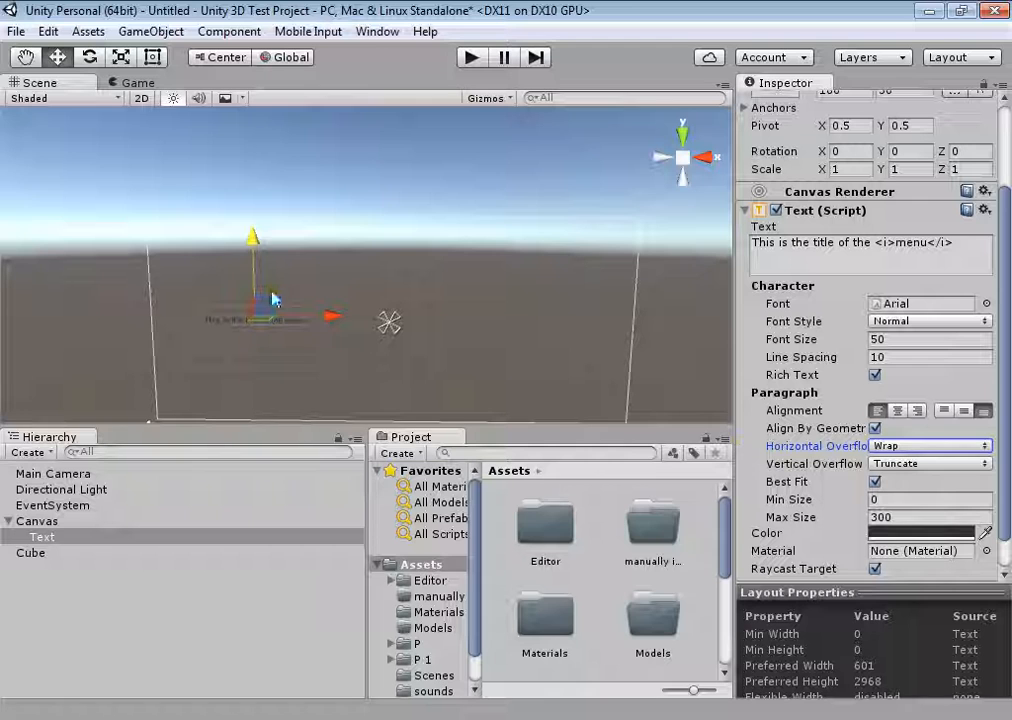
pyautogui.moveTo(316, 318); pyautogui.dragTo(418, 320)
pyautogui.moveTo(385, 248); pyautogui.dragTo(385, 193)
# Switch Best Fit off and on again to compare how the wrapped, truncated title text displays.
pyautogui.click(910, 357)
pyautogui.click(906, 340)
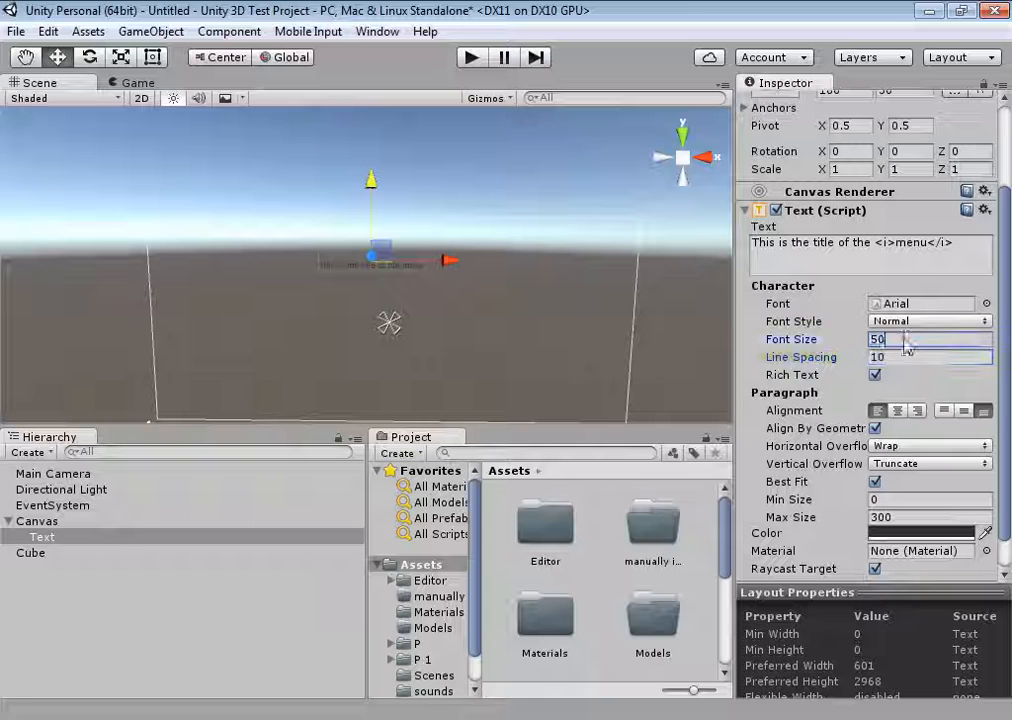
pyautogui.click(875, 482)
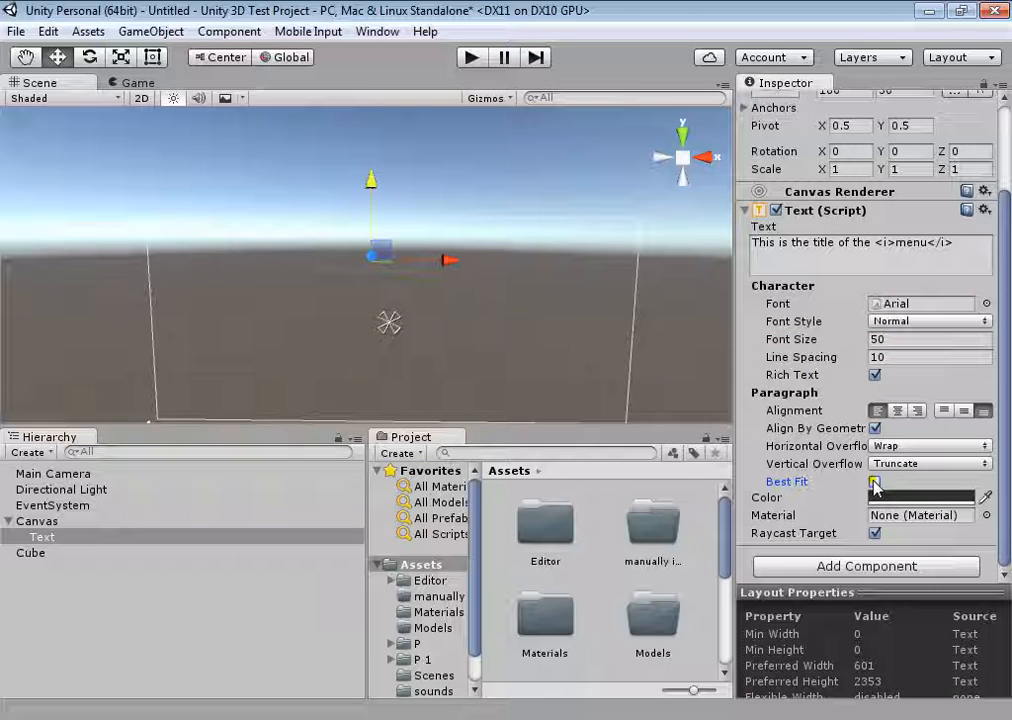
pyautogui.press('r')
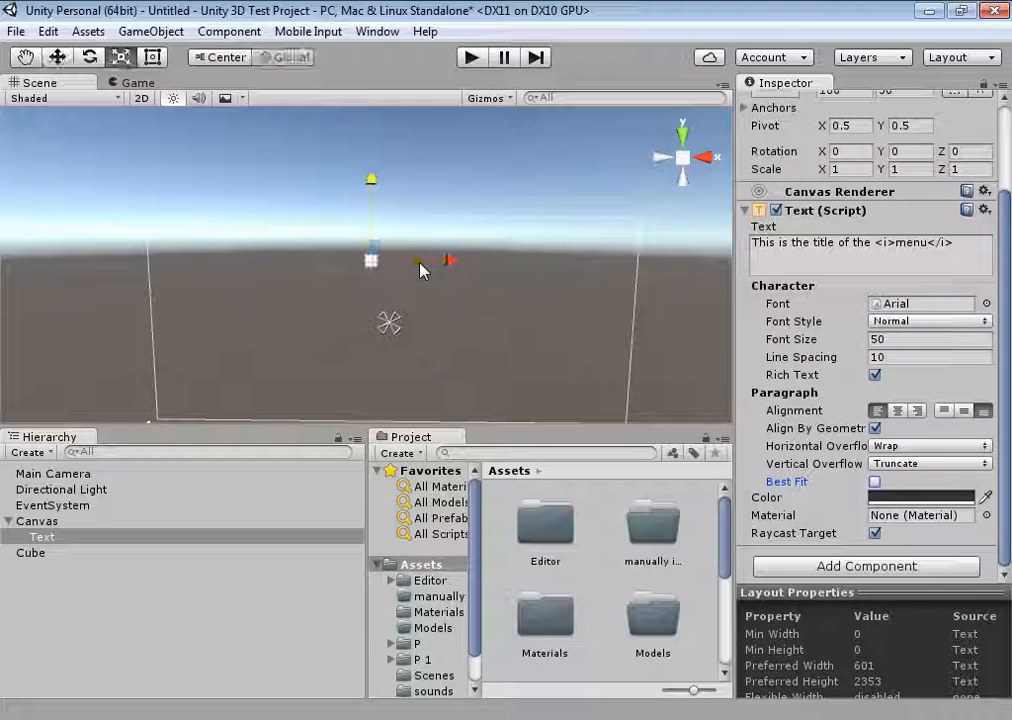
pyautogui.press('w')
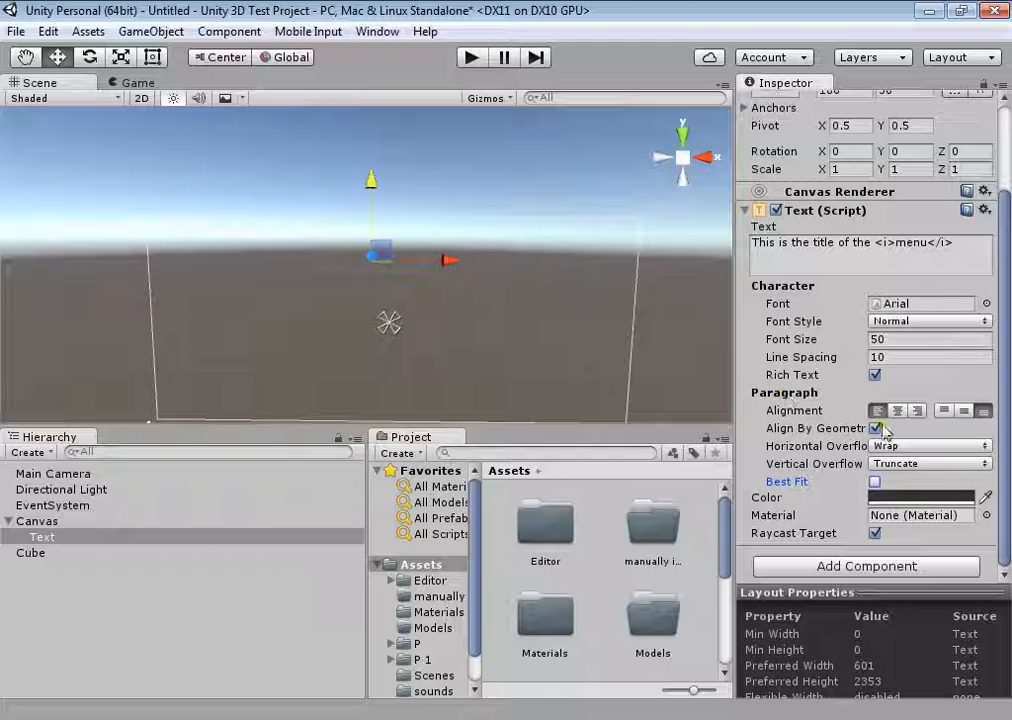
pyautogui.click(874, 482)
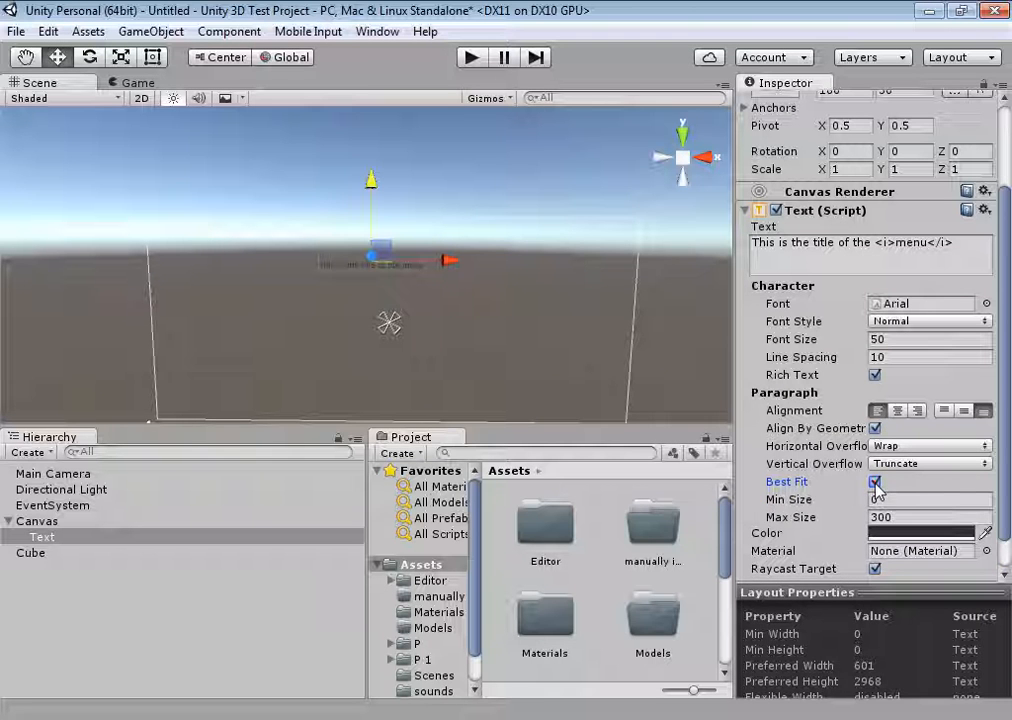
# Undock the Game view as a smaller floating window over the Scene view, sized to show the whole title text.
pyautogui.click(138, 84)
pyautogui.moveTo(126, 82); pyautogui.dragTo(293, 266)
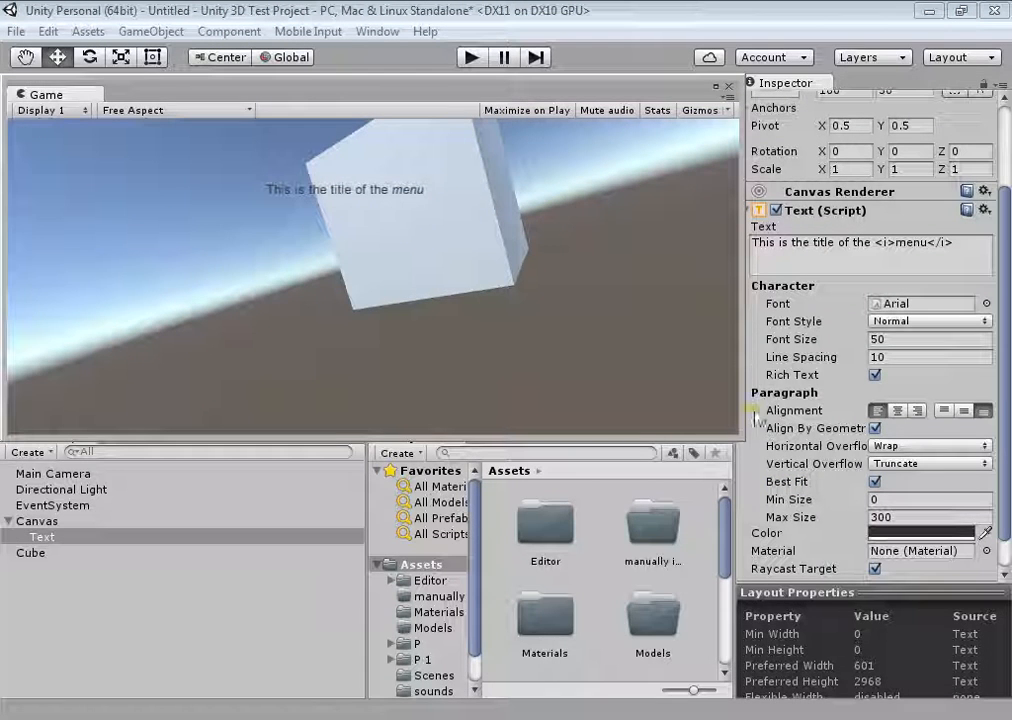
pyautogui.moveTo(738, 430); pyautogui.dragTo(252, 301)
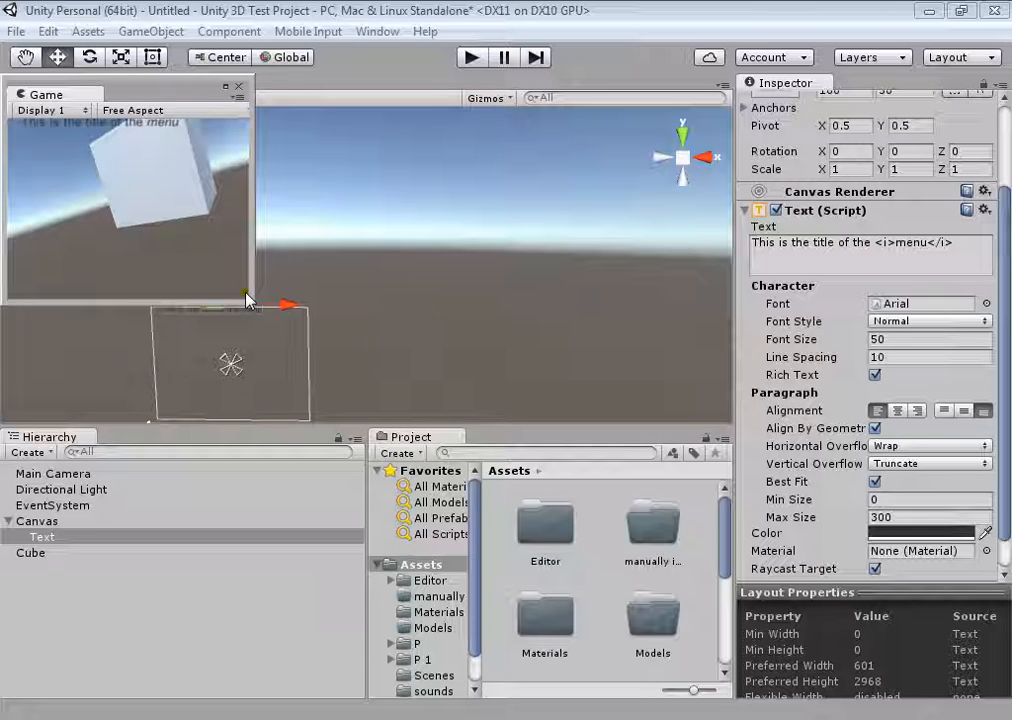
pyautogui.moveTo(185, 86); pyautogui.dragTo(287, 192)
pyautogui.moveTo(350, 418); pyautogui.dragTo(547, 457)
# Try a Best Fit minimum size of 10 on the title text, and raise the minimum size to 30.
pyautogui.click(893, 500)
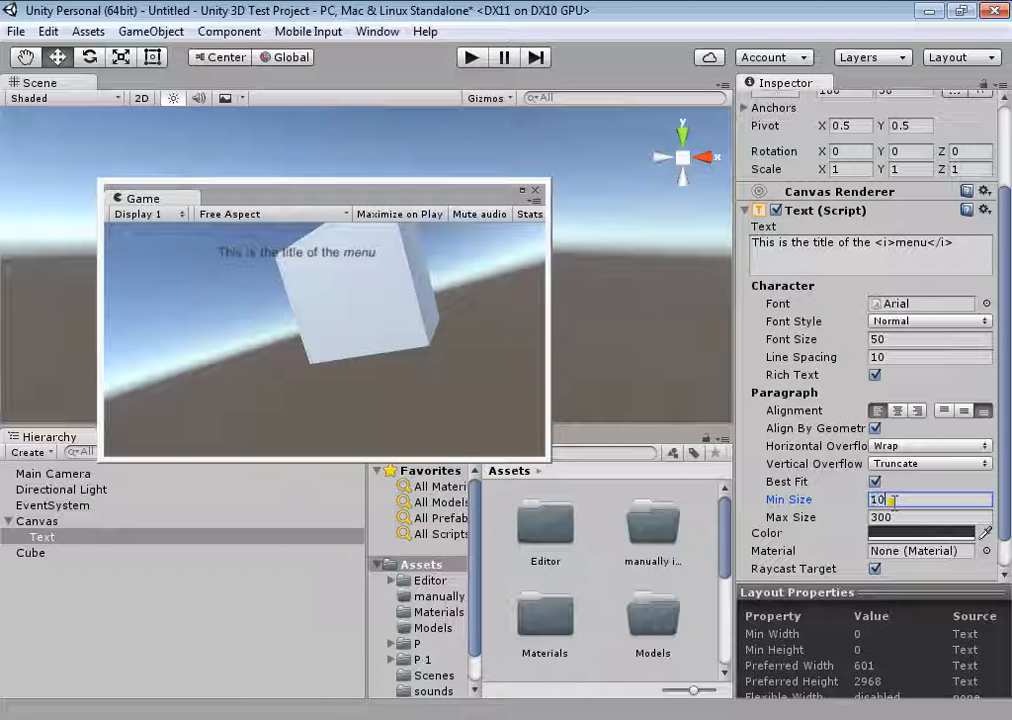
pyautogui.click(900, 531)
pyautogui.click(902, 517)
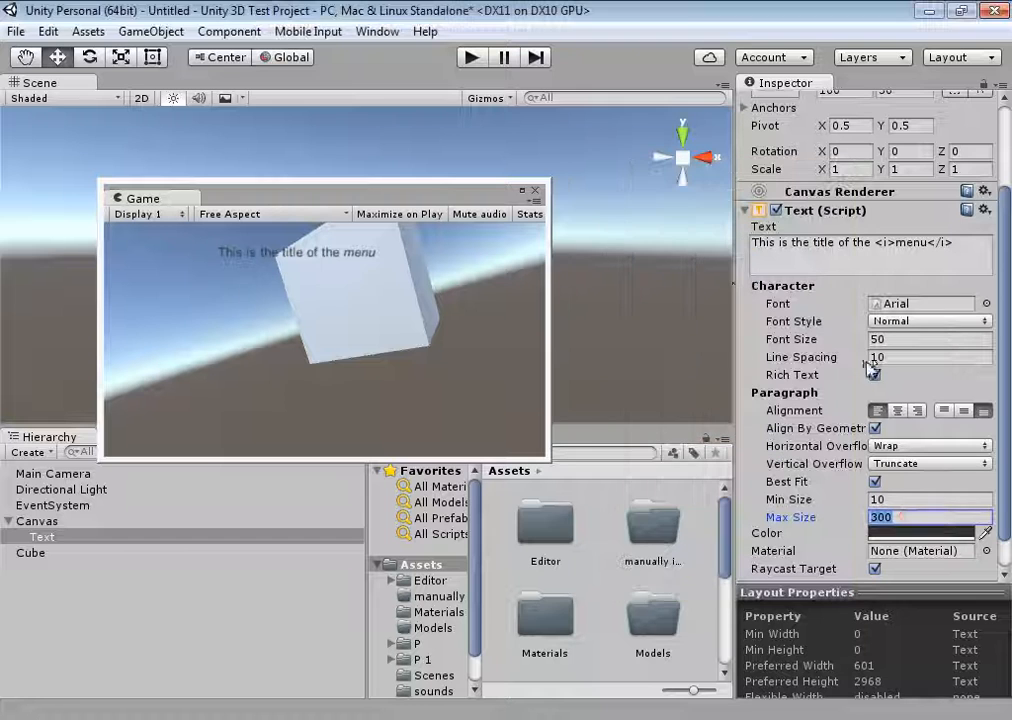
pyautogui.click(897, 500)
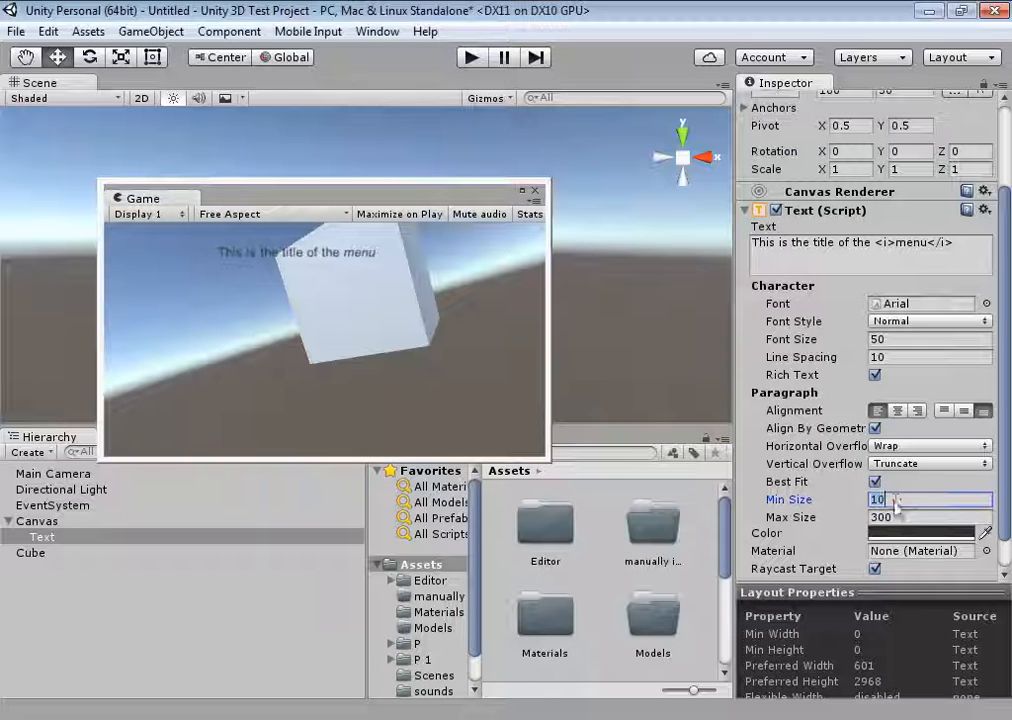
pyautogui.write('30')
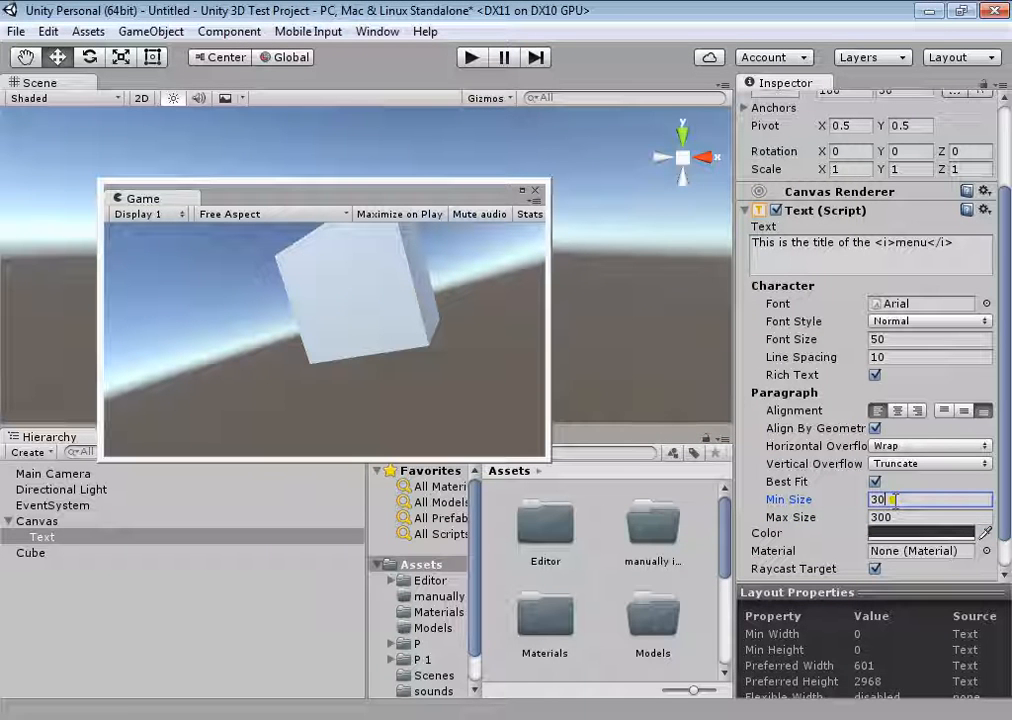
# Set the title text's Best Fit minimum size to 20 and its horizontal overflow to Overflow.
pyautogui.press('BackSpace')
pyautogui.press('BackSpace')
pyautogui.write('20')
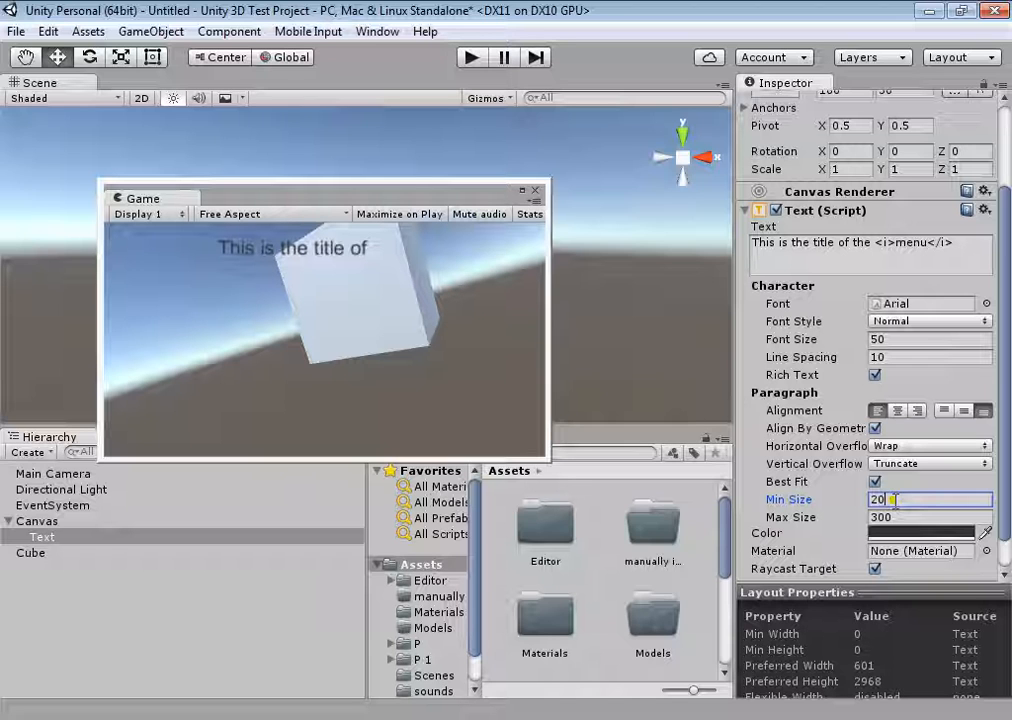
pyautogui.click(900, 446)
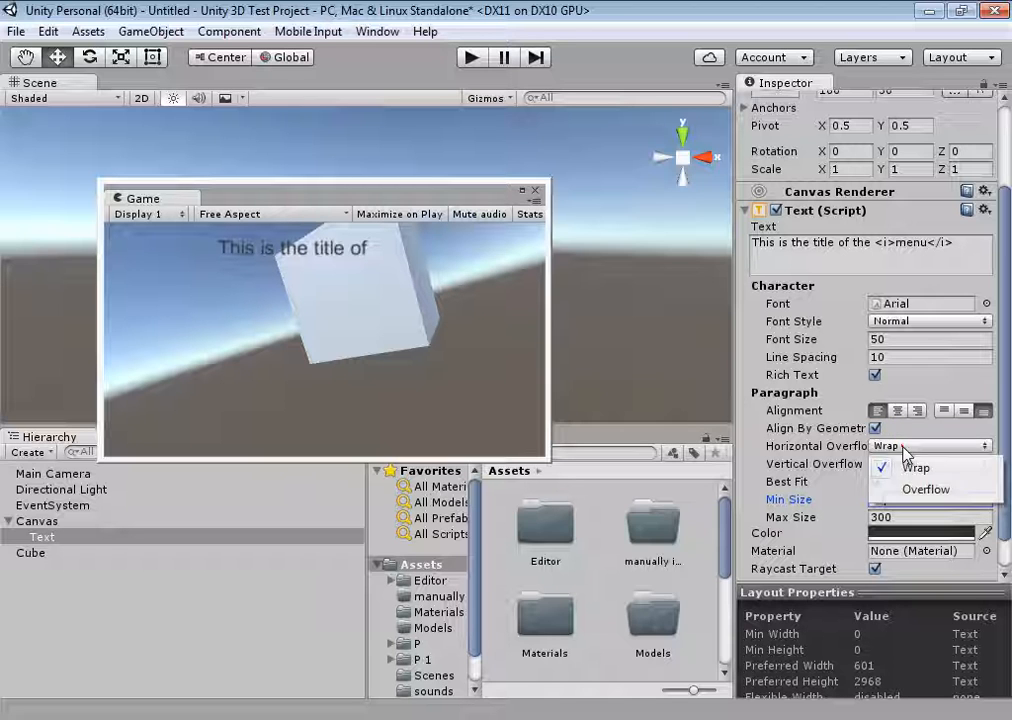
pyautogui.click(908, 490)
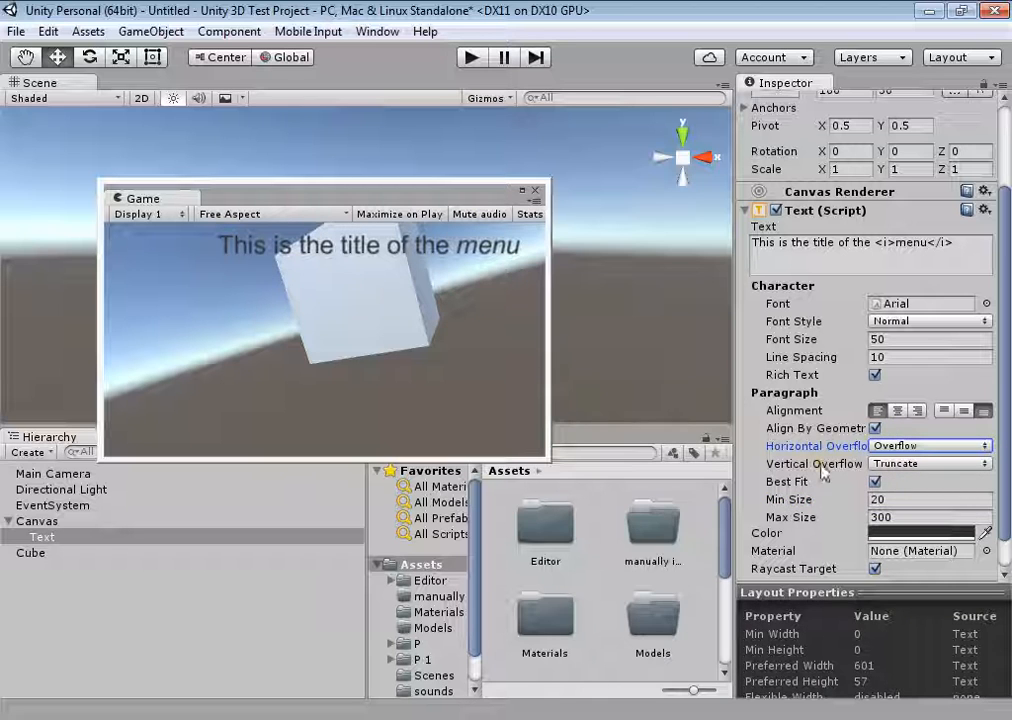
# Enlarge the floating Game view to check the title text, and dock it back beside the Scene view.
pyautogui.moveTo(548, 458); pyautogui.dragTo(792, 583)
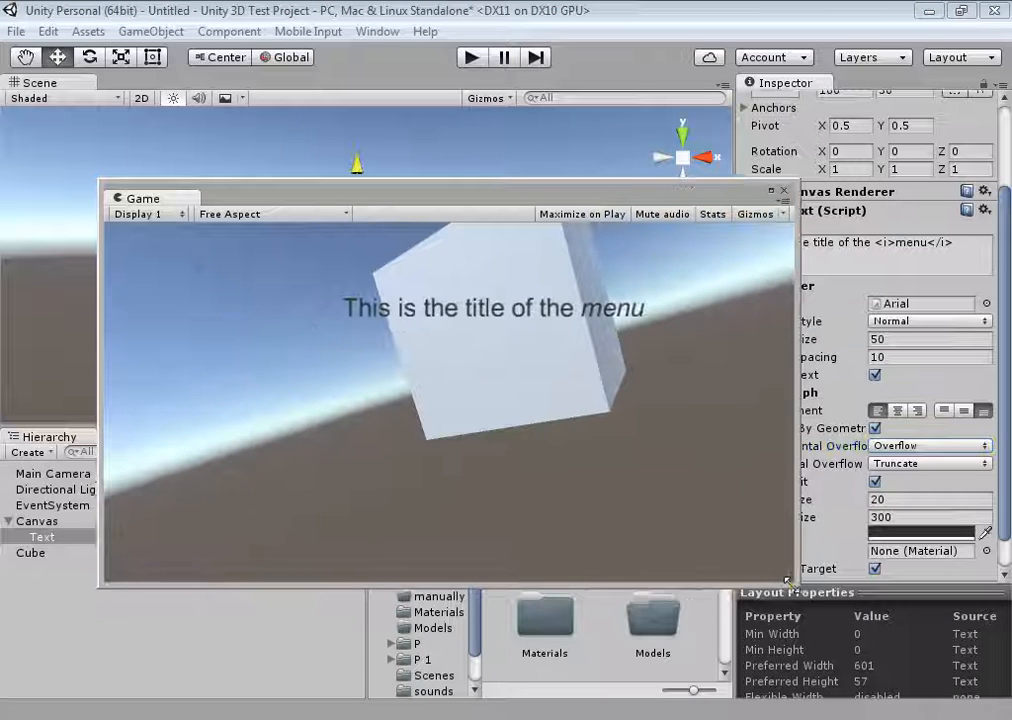
pyautogui.moveTo(413, 203); pyautogui.dragTo(476, 199)
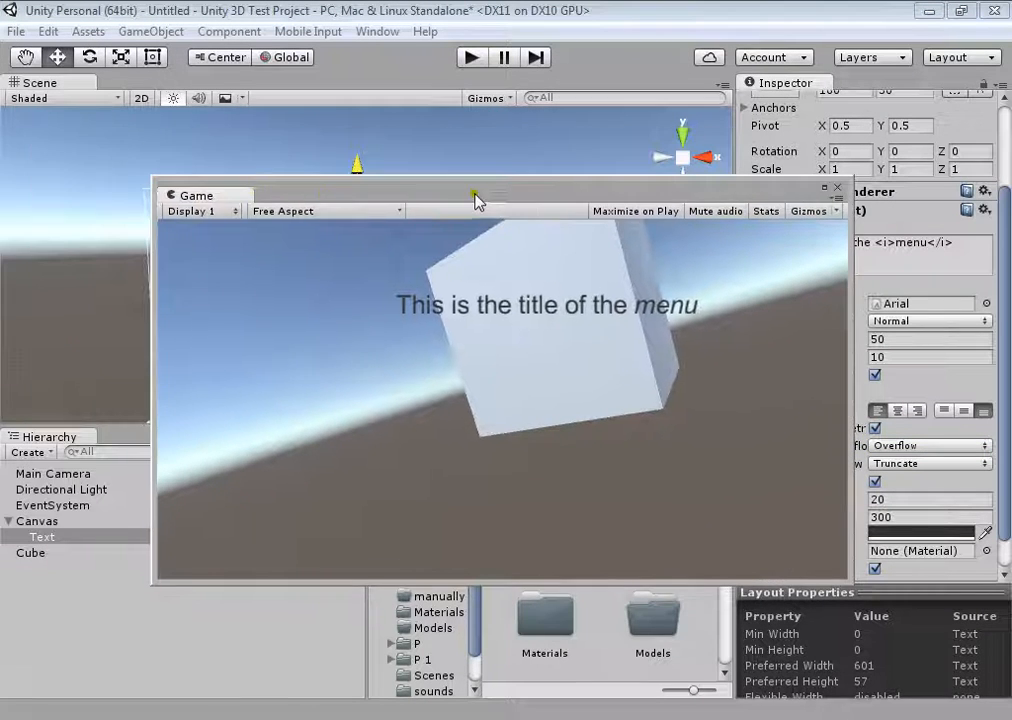
pyautogui.moveTo(192, 192); pyautogui.dragTo(147, 85)
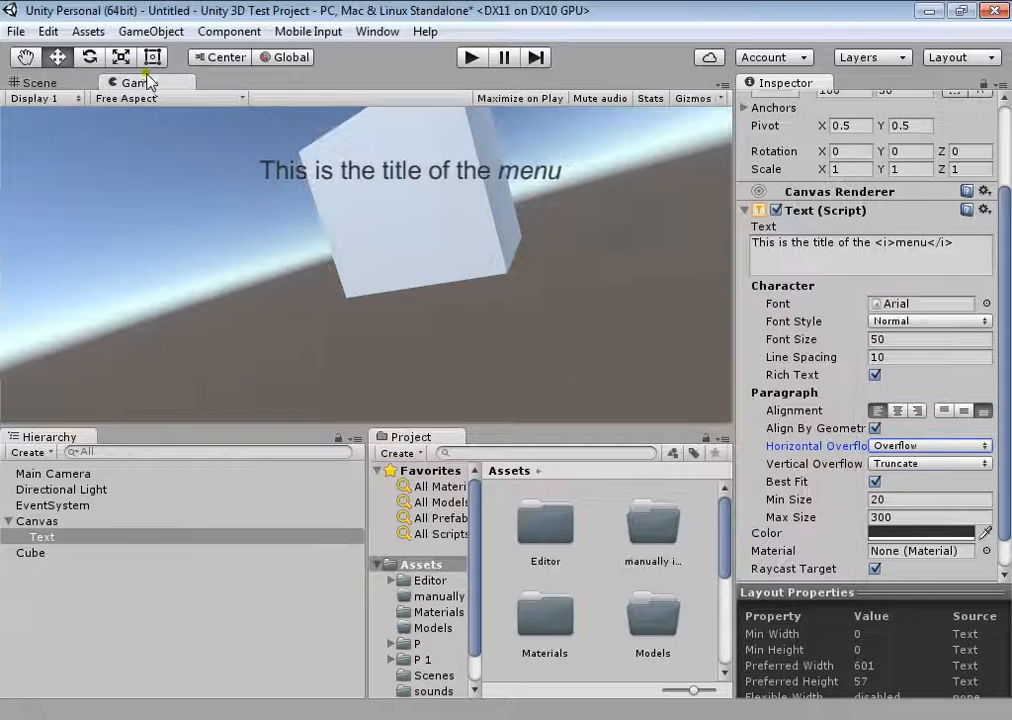
# Change the title text's color to a bright, saturated blue.
pyautogui.click(920, 533)
pyautogui.moveTo(739, 346); pyautogui.dragTo(813, 311)
pyautogui.click(786, 264)
pyautogui.click(840, 171)
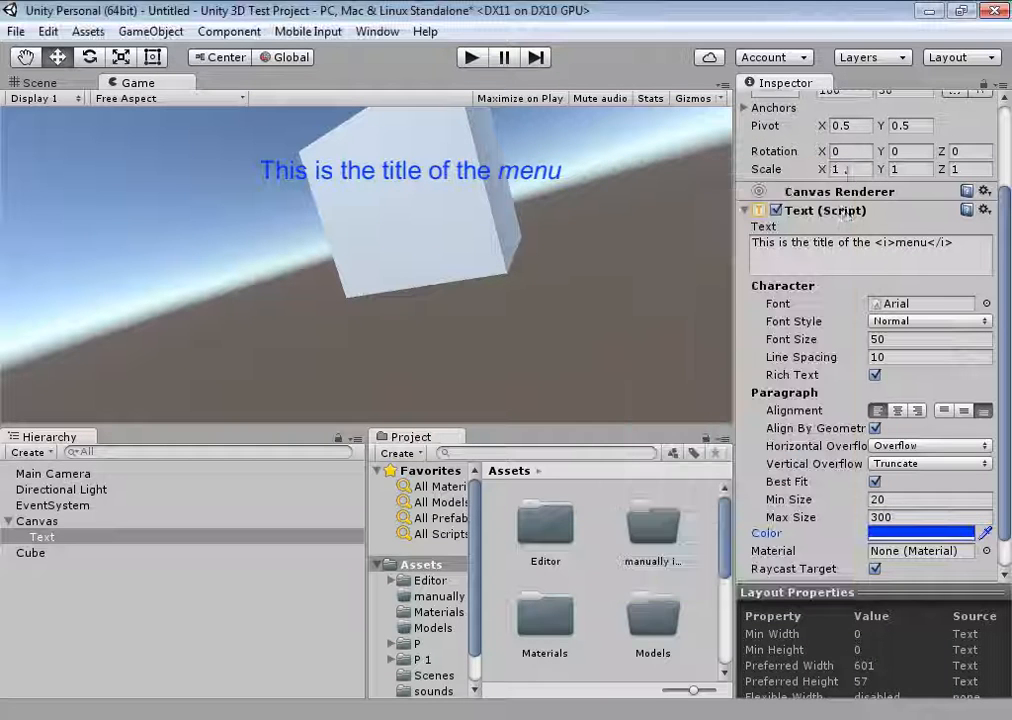
# Try the Billboard and the Blackburn eye, head and helmet materials on the title text.
pyautogui.scroll(-1, 1006, 451)
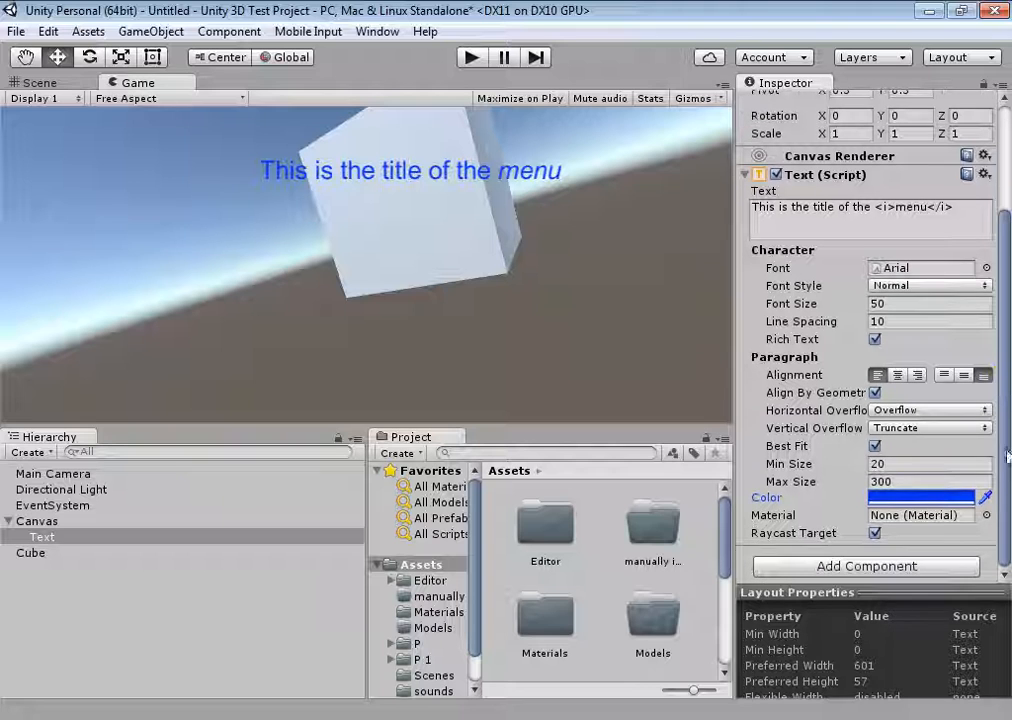
pyautogui.click(986, 515)
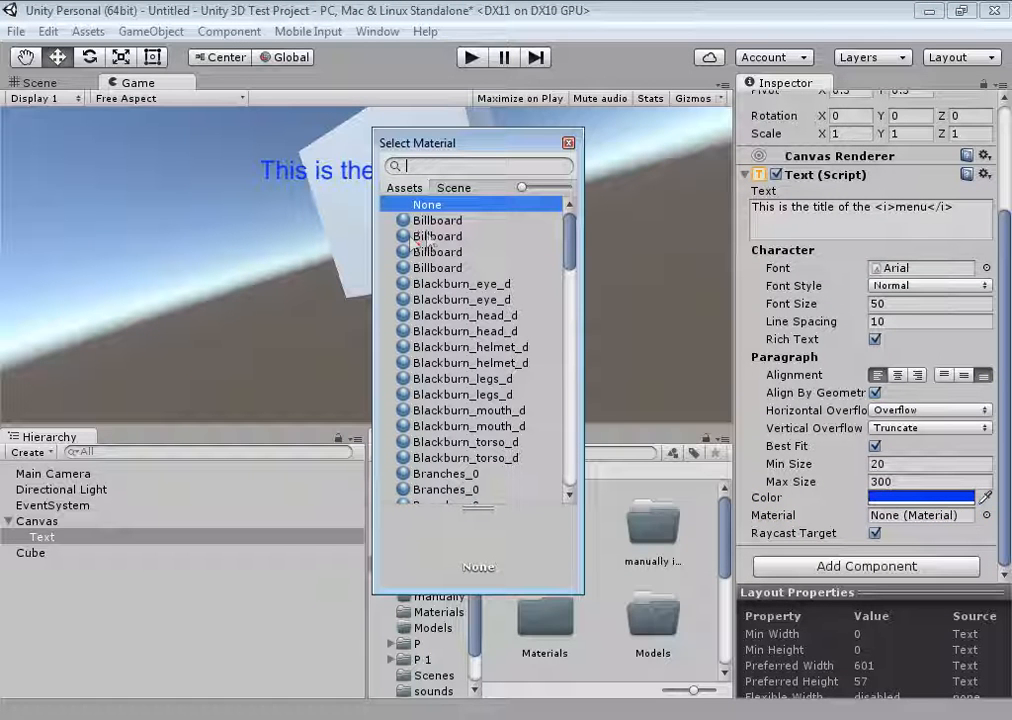
pyautogui.click(404, 249)
pyautogui.click(408, 208)
pyautogui.click(401, 250)
pyautogui.moveTo(470, 146); pyautogui.dragTo(550, 259)
pyautogui.click(486, 331)
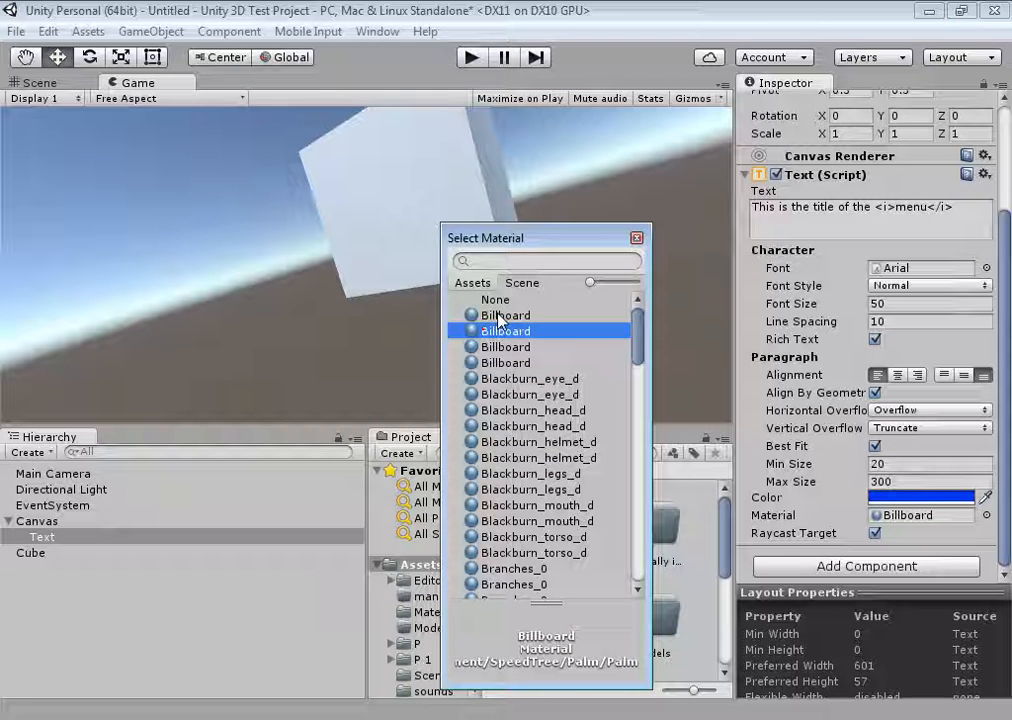
pyautogui.click(487, 315)
pyautogui.click(490, 379)
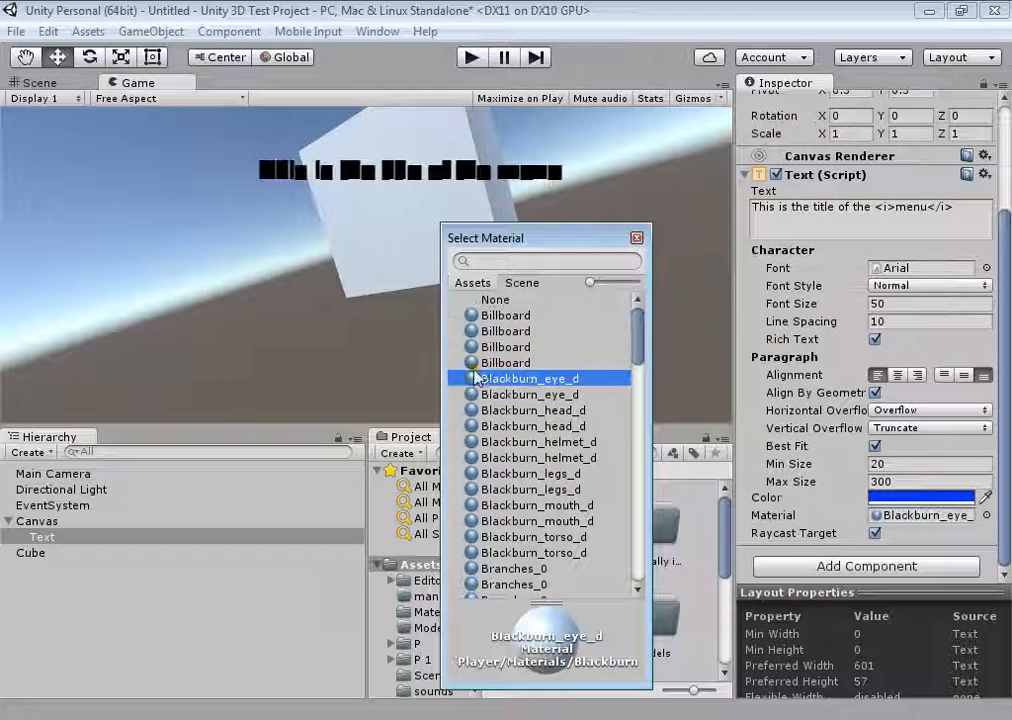
pyautogui.click(498, 411)
pyautogui.click(512, 393)
pyautogui.click(516, 426)
pyautogui.click(514, 442)
pyautogui.click(520, 457)
# Try the Fronds_2, GlassRefractive, GridProjector, Head and Helmet materials on the title text, ending with the second Helmet material.
pyautogui.moveTo(646, 349); pyautogui.dragTo(634, 446)
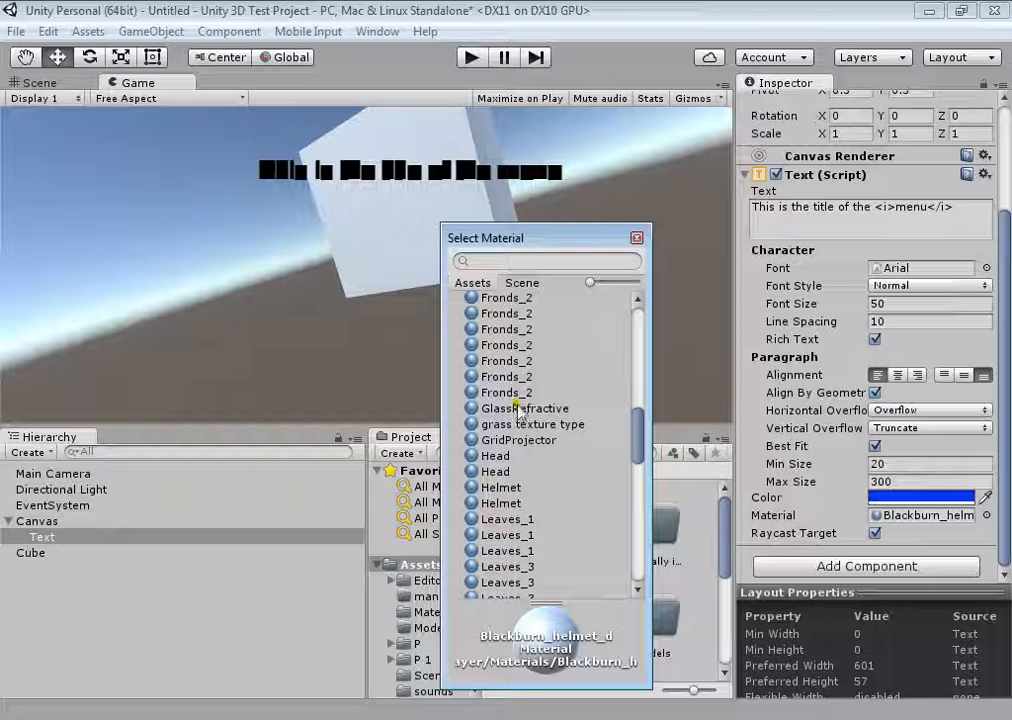
pyautogui.click(499, 394)
pyautogui.click(498, 408)
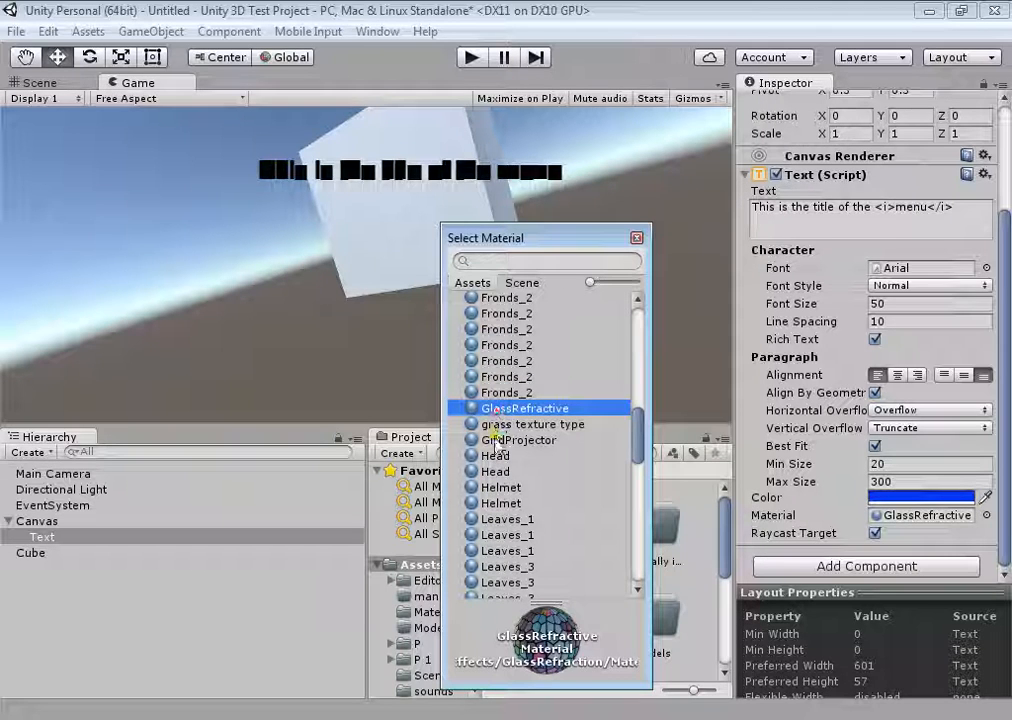
pyautogui.click(492, 440)
pyautogui.click(491, 471)
pyautogui.click(491, 487)
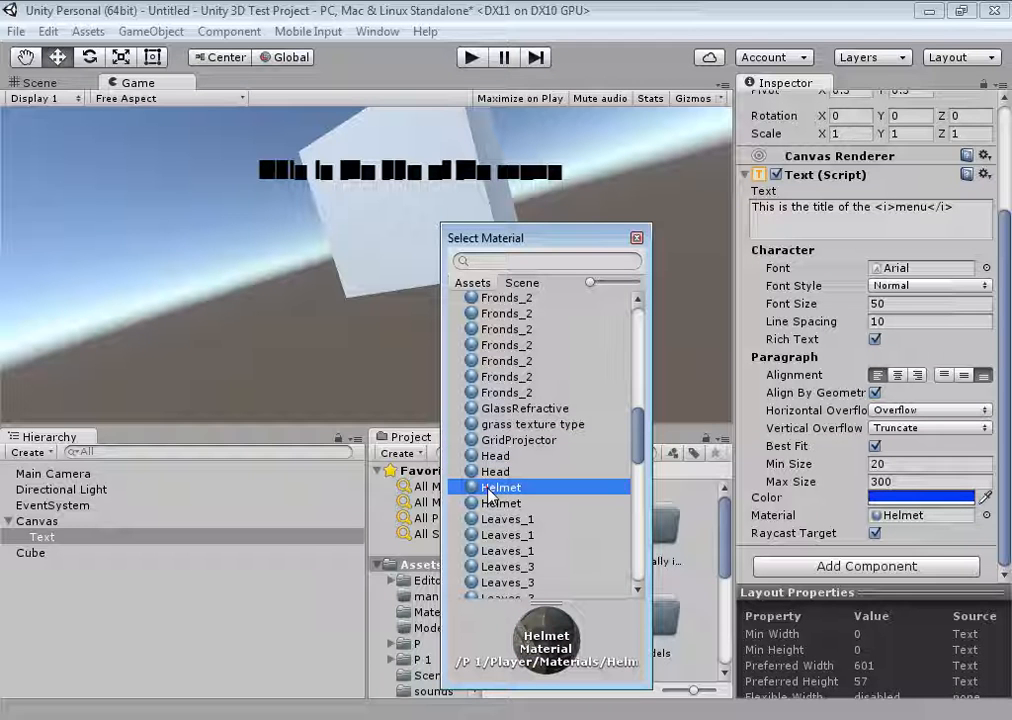
pyautogui.click(489, 503)
pyautogui.click(636, 238)
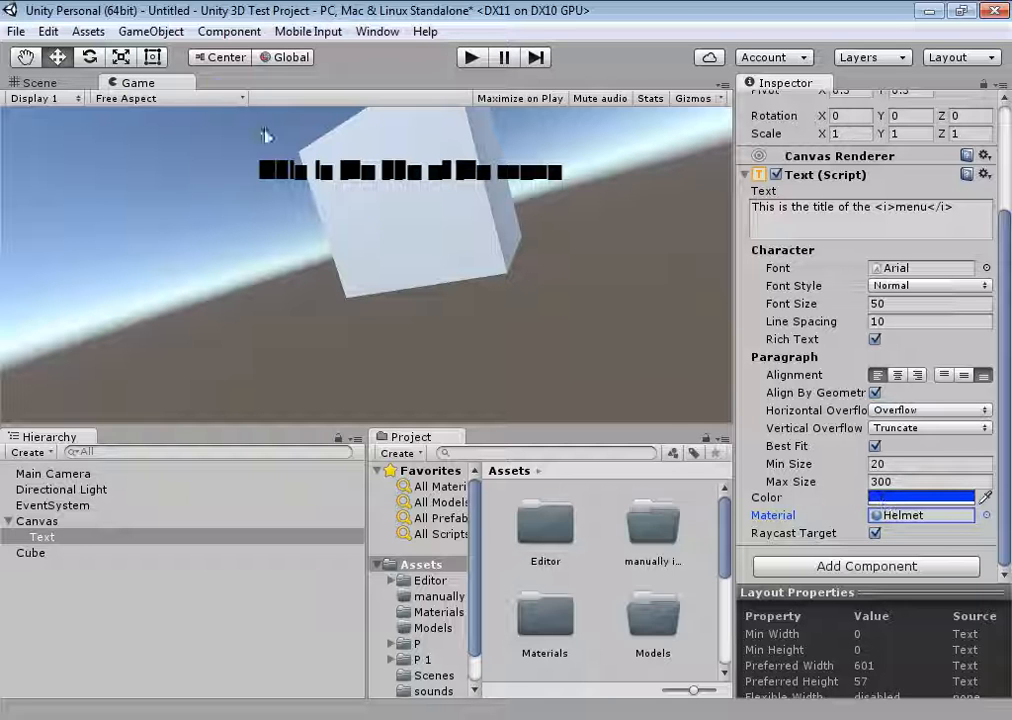
# Run the scene in Play mode, turn off the title text's Raycast Target, and test clicking on the text in the game.
pyautogui.click(471, 58)
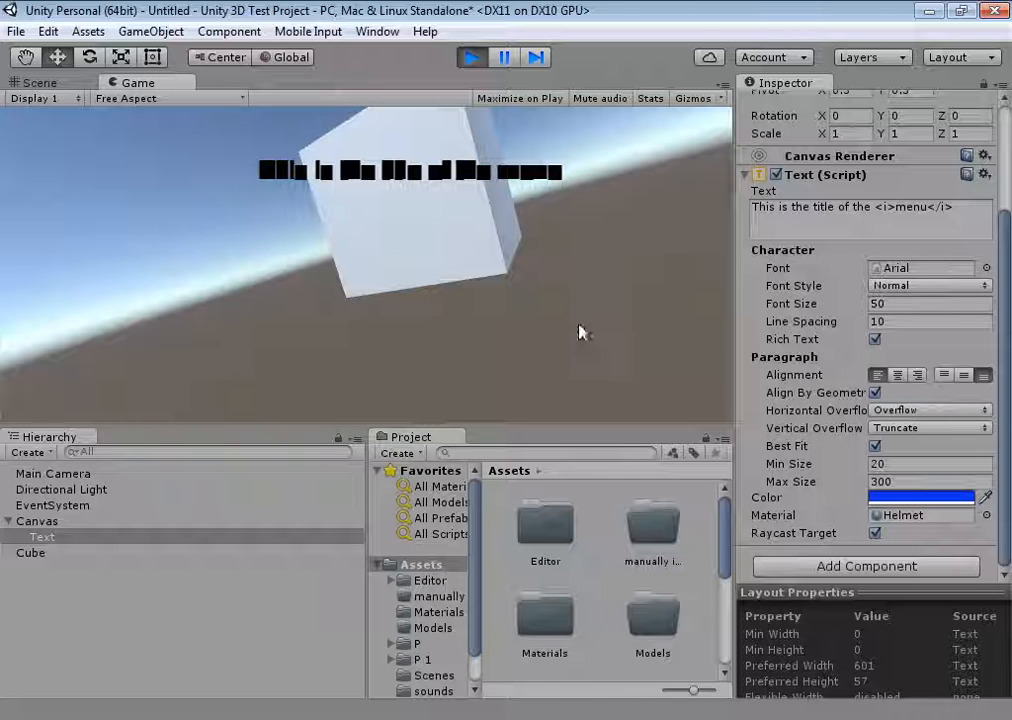
pyautogui.click(875, 533)
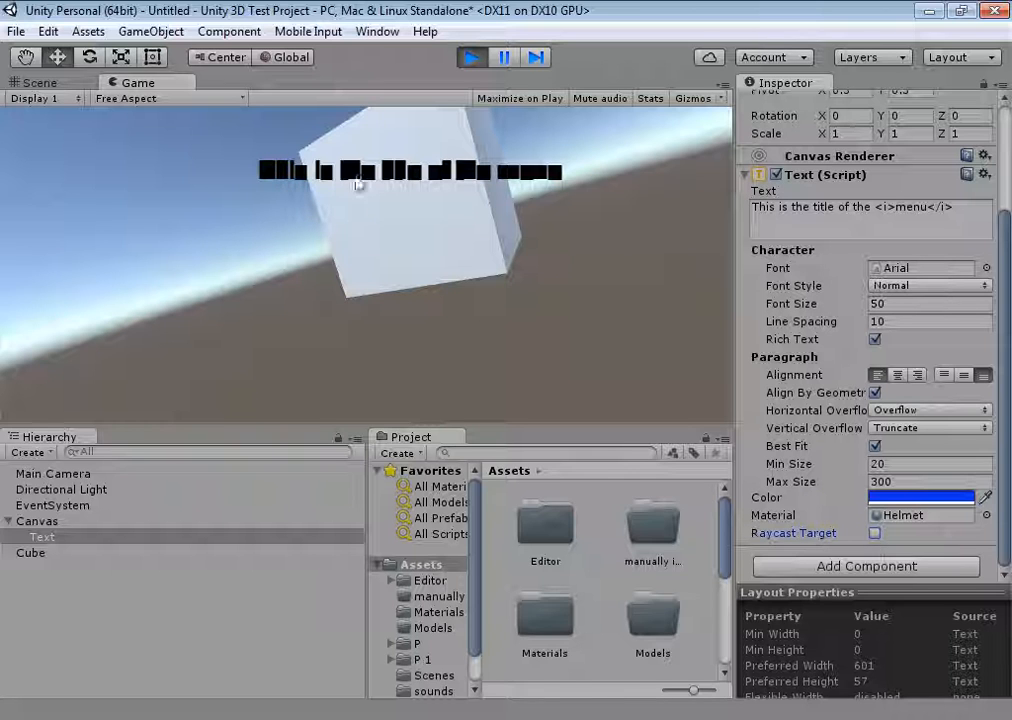
pyautogui.click(357, 171)
pyautogui.click(309, 149)
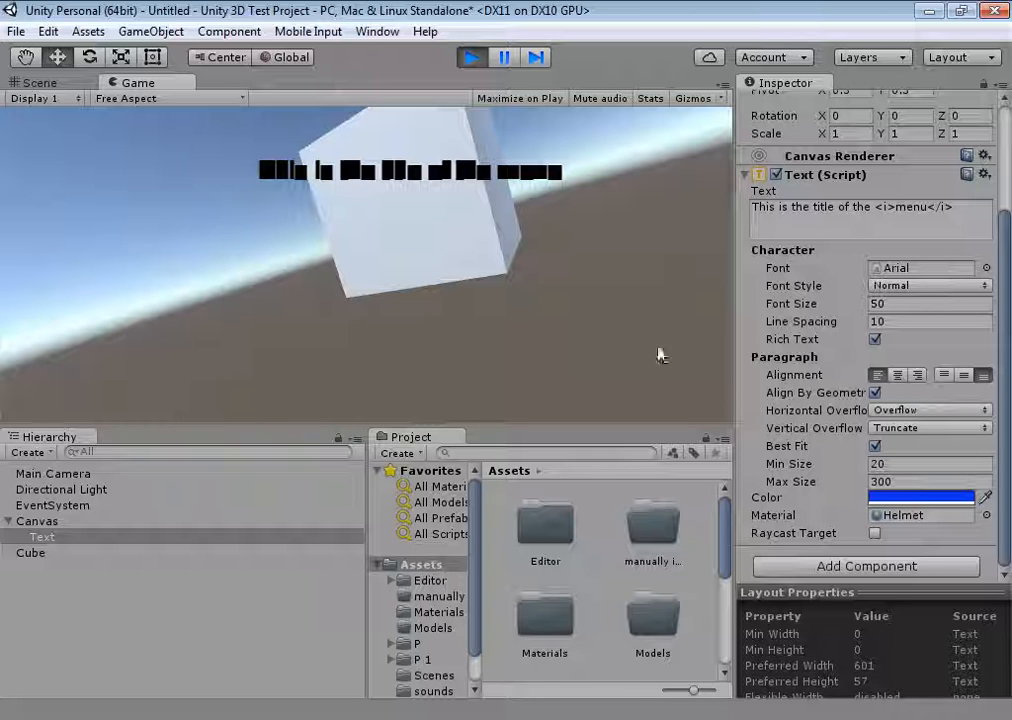
pyautogui.click(866, 533)
# Reset the title text's material to None.
pyautogui.click(983, 516)
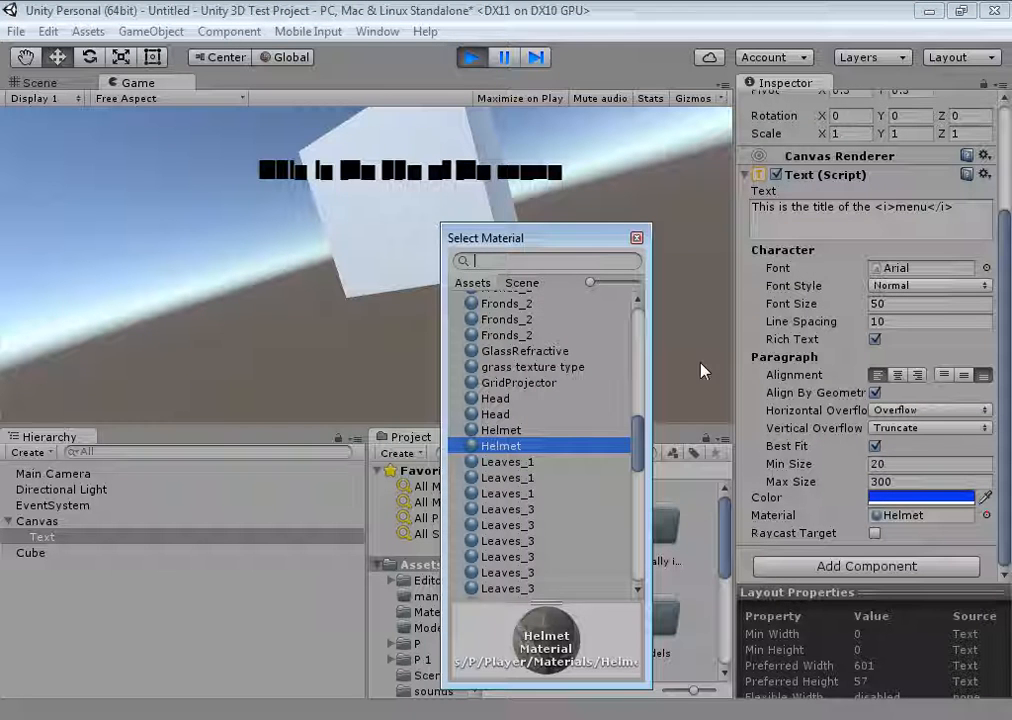
pyautogui.moveTo(638, 420); pyautogui.dragTo(638, 305)
pyautogui.click(537, 300)
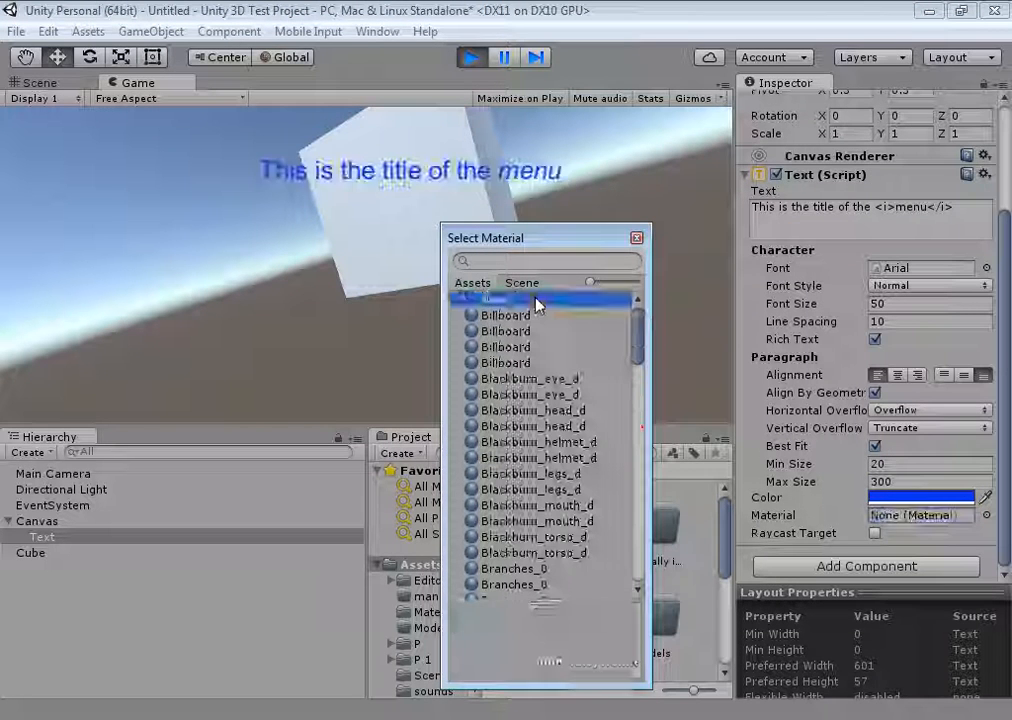